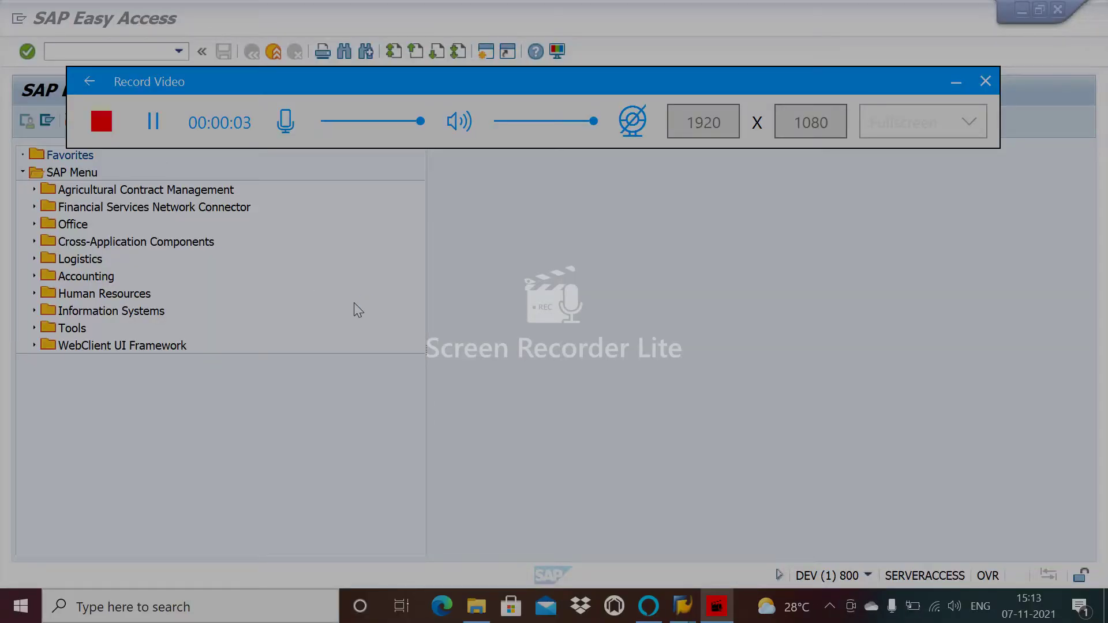
- Run transaction /n/opt/vim and open Template Maintenance (/OPT/CP_9CX2) from the Roles folder
click(179, 52)
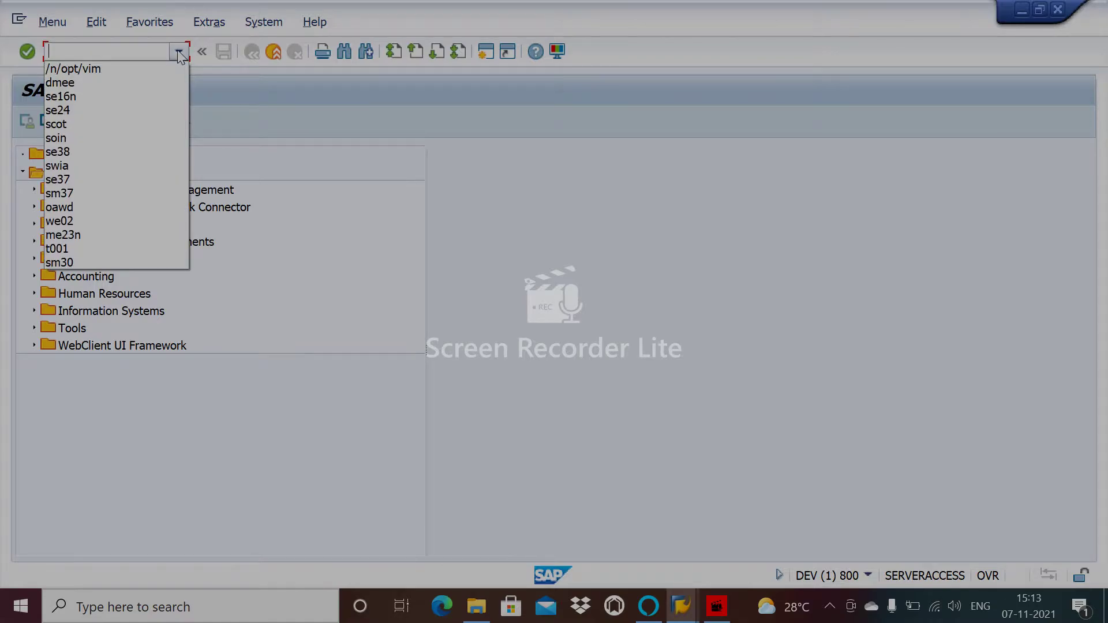
click(152, 68)
key(Return)
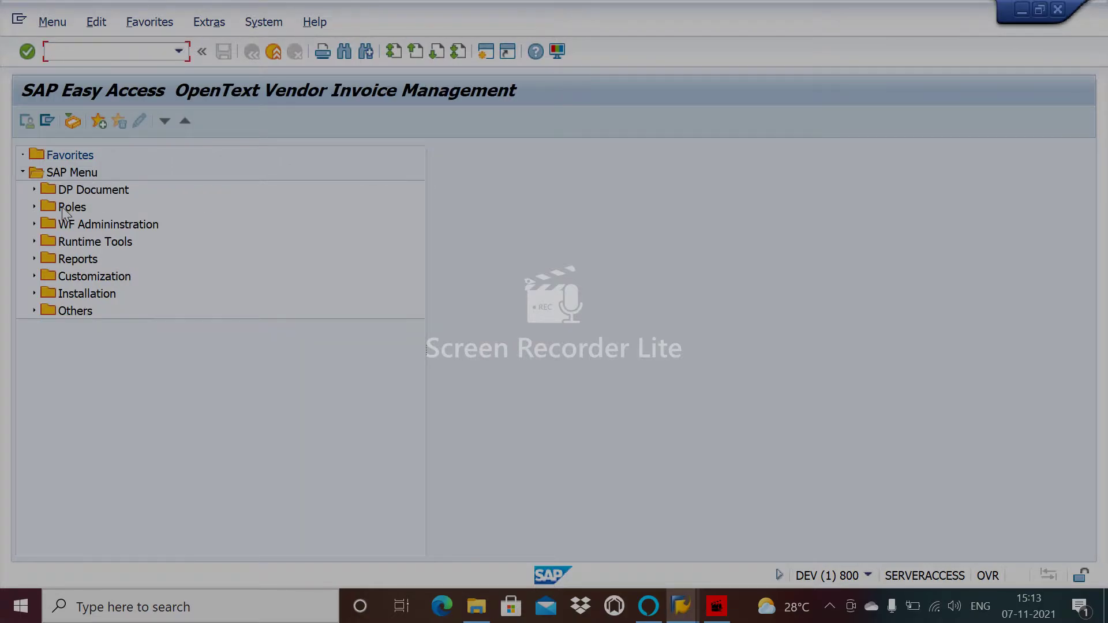
click(34, 207)
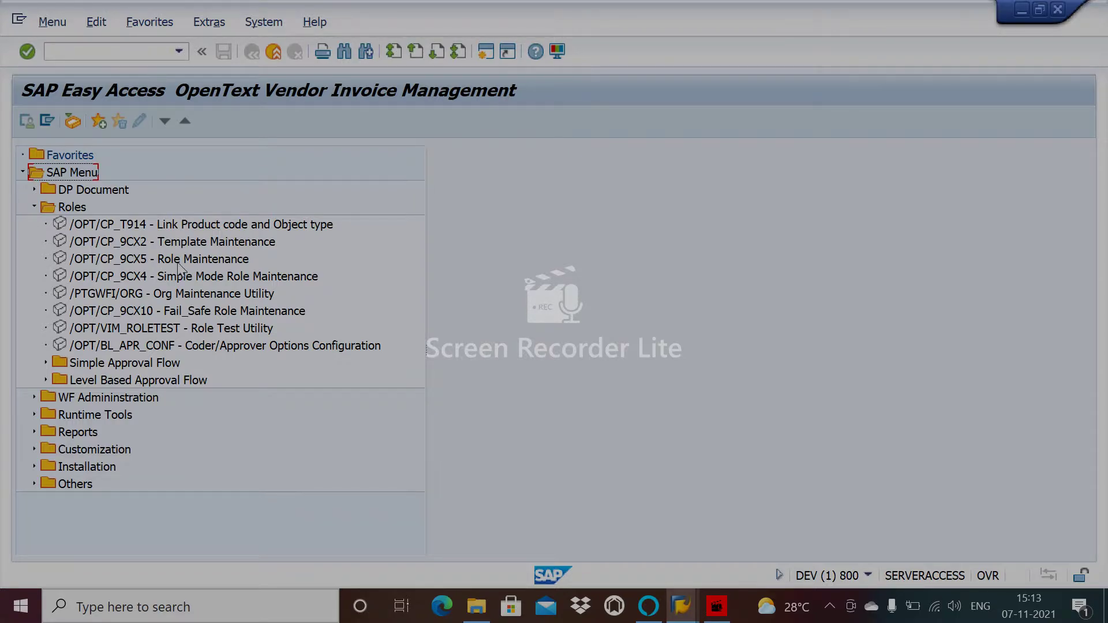
double_click(214, 242)
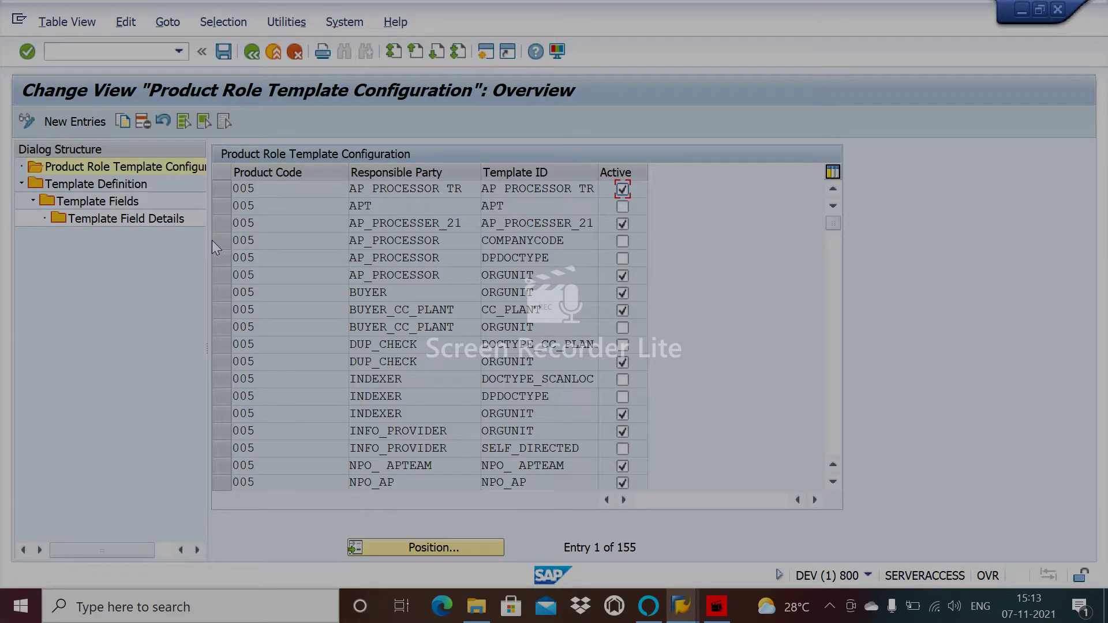
- Open the Template Definition view and examine the template types available for the AP PROCESSOR TR template
click(114, 167)
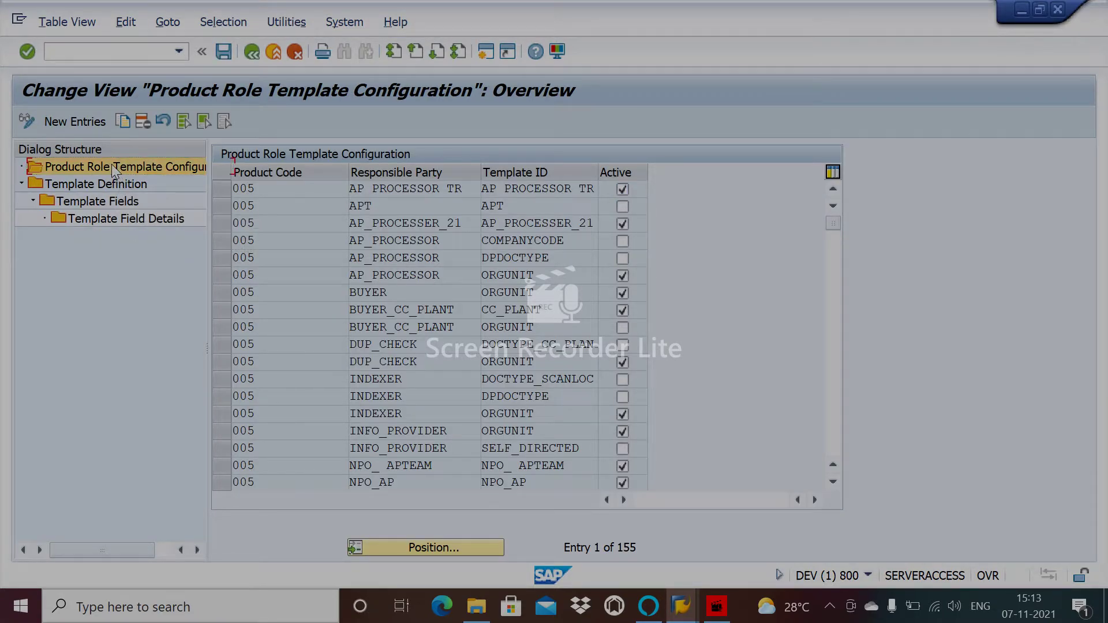
double_click(117, 185)
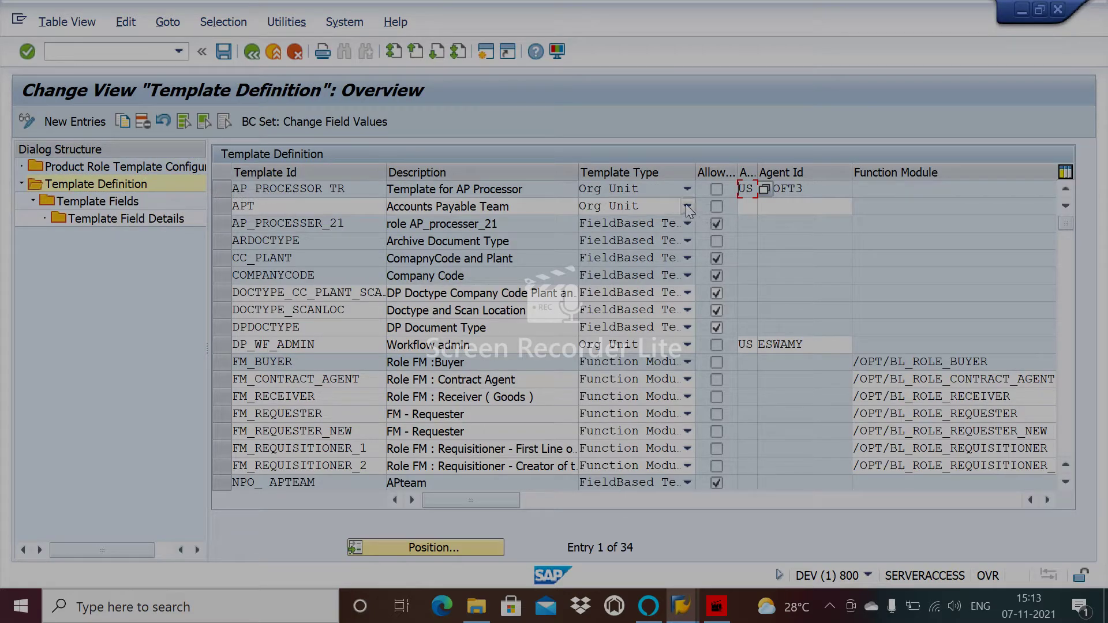
click(687, 190)
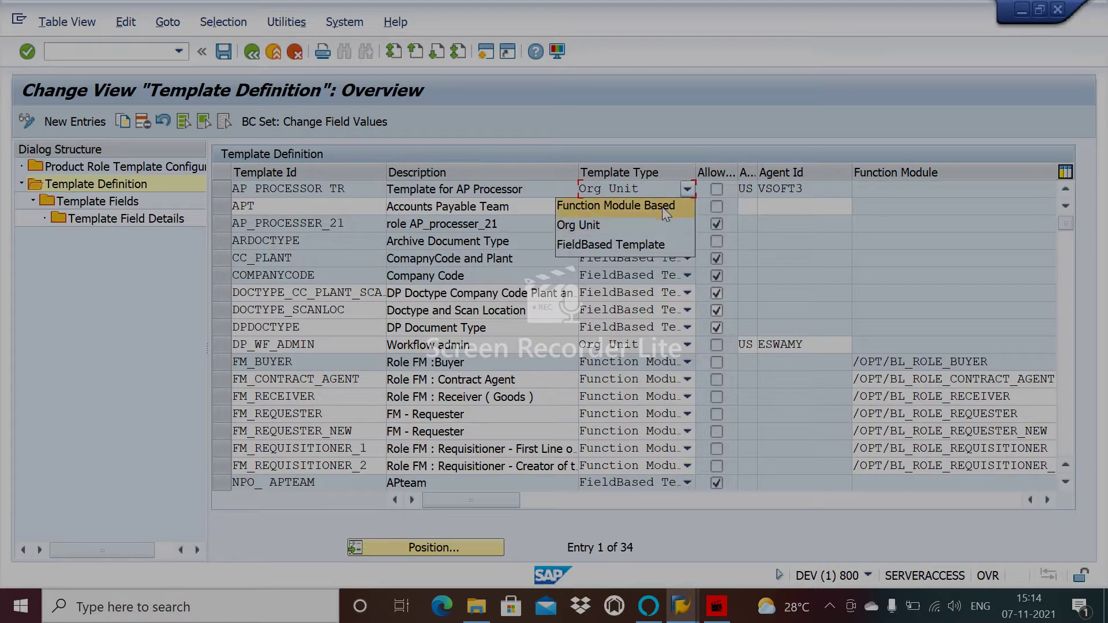
key(Escape)
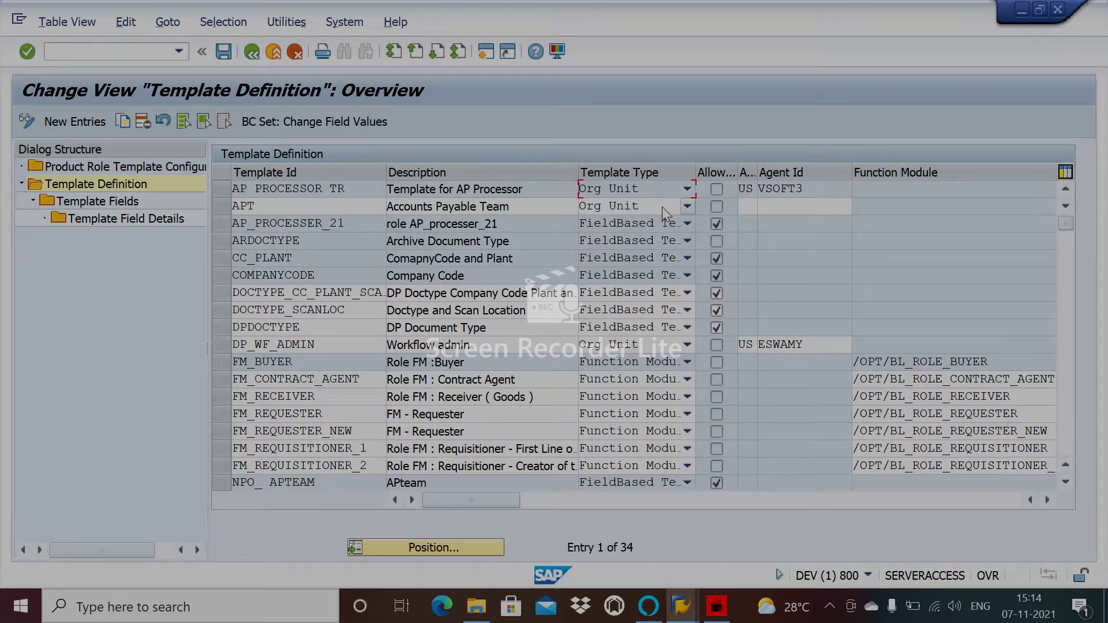
click(688, 190)
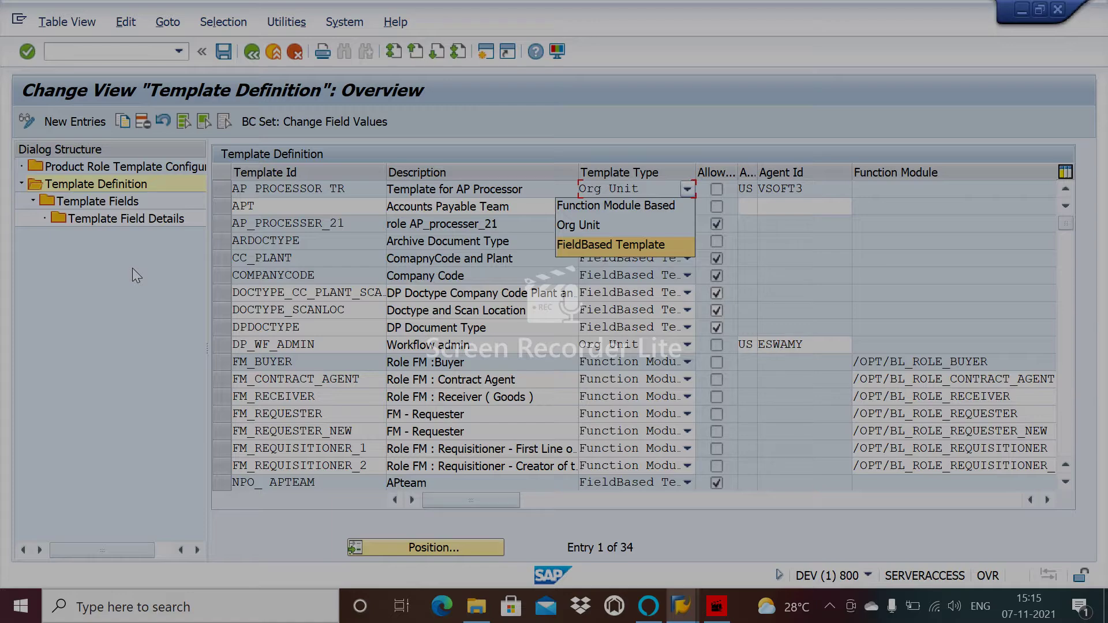
double_click(109, 203)
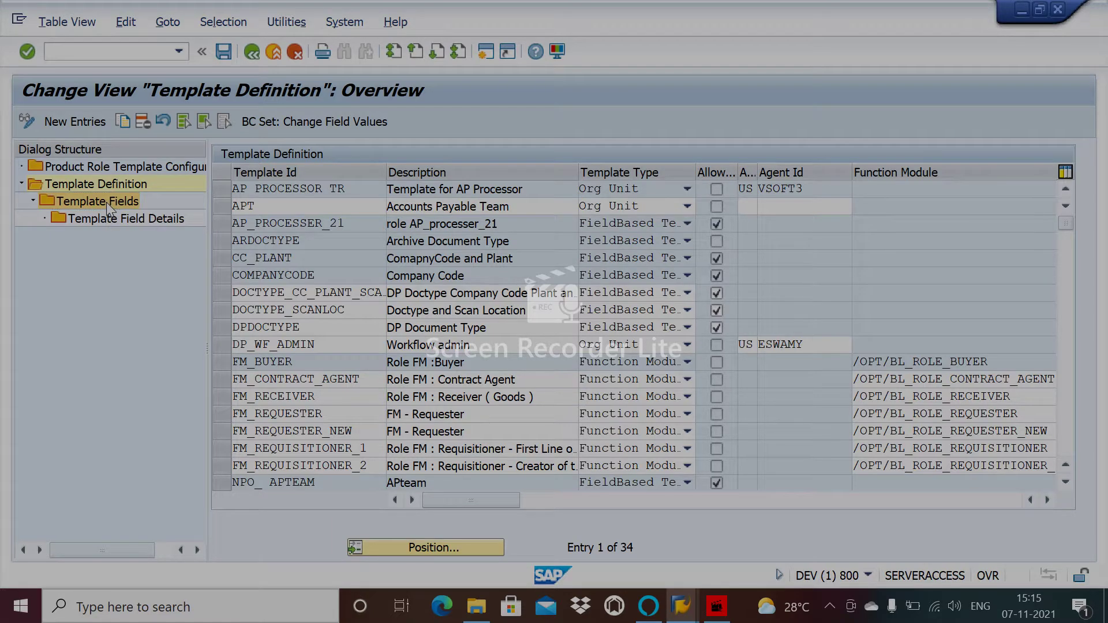
click(252, 53)
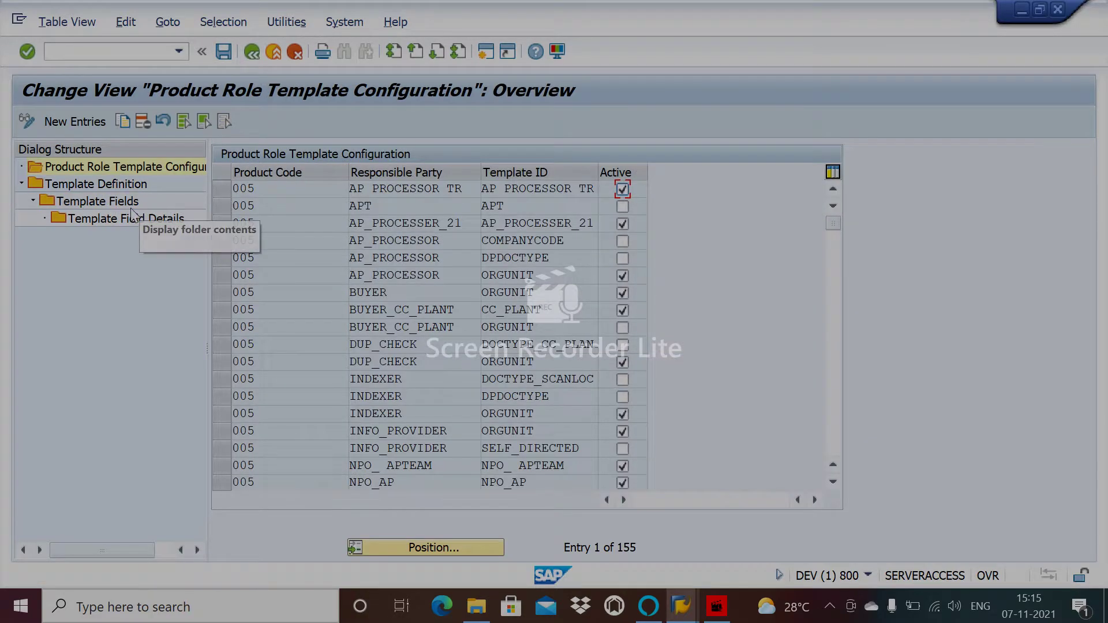
double_click(123, 206)
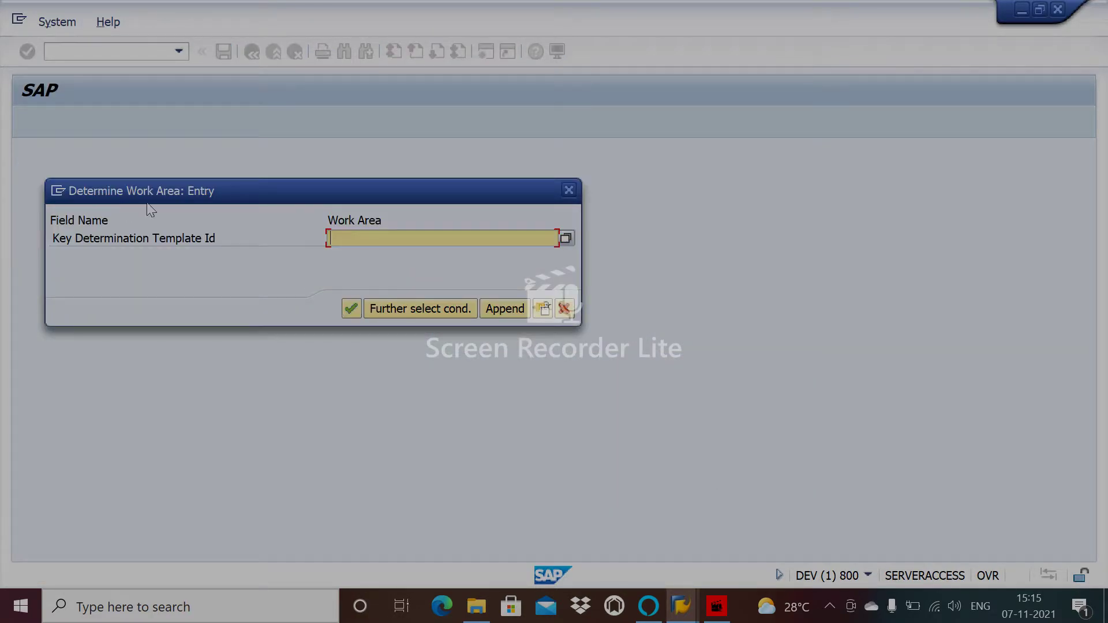
click(565, 189)
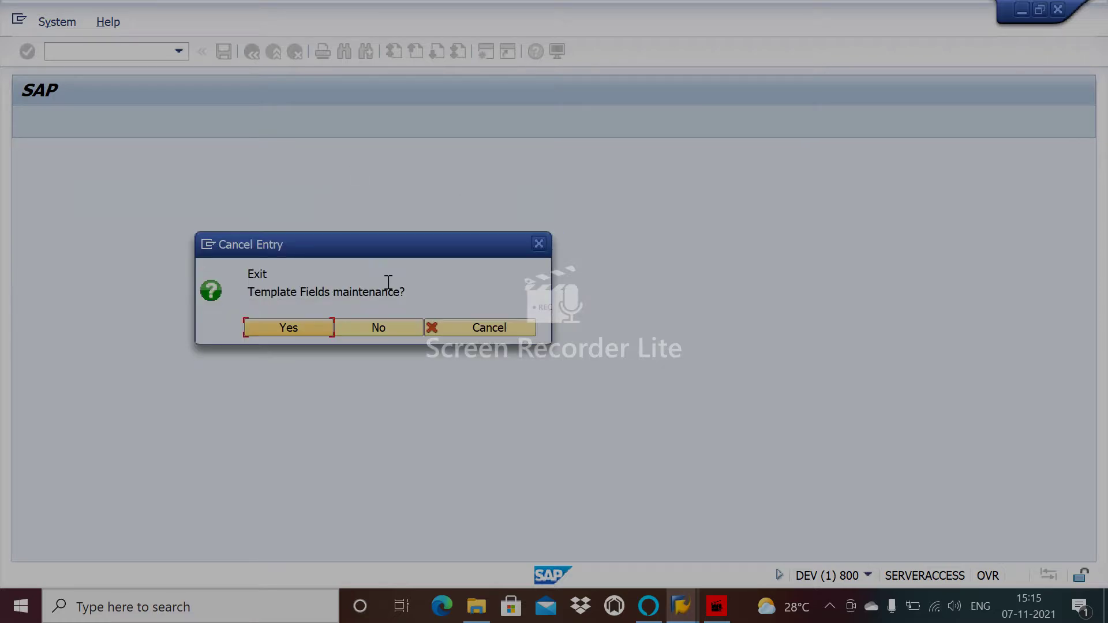
click(378, 327)
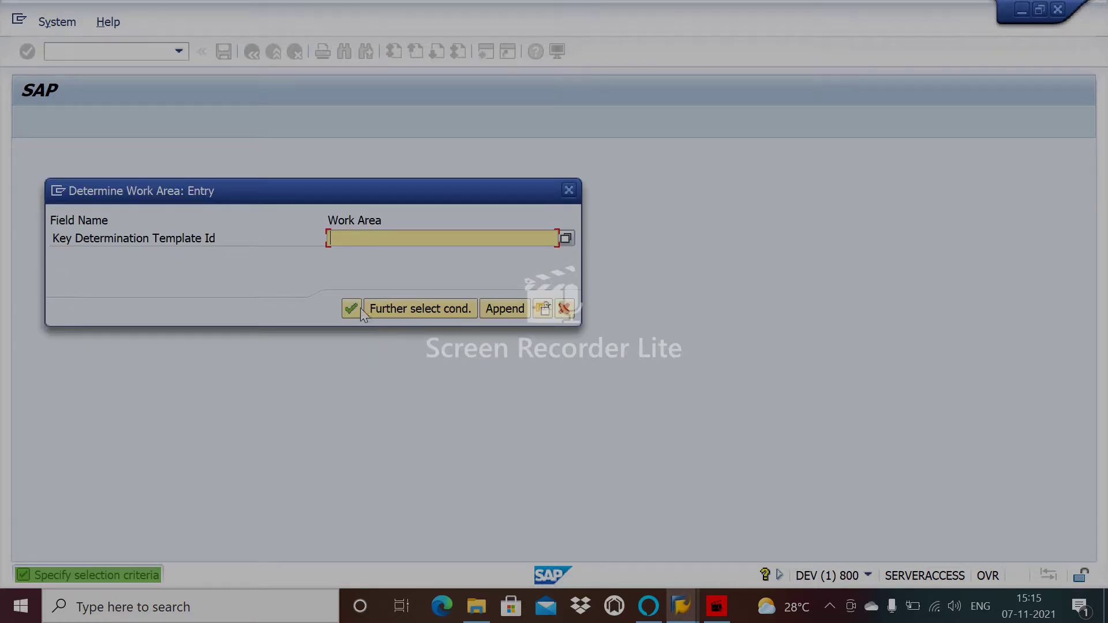
click(564, 310)
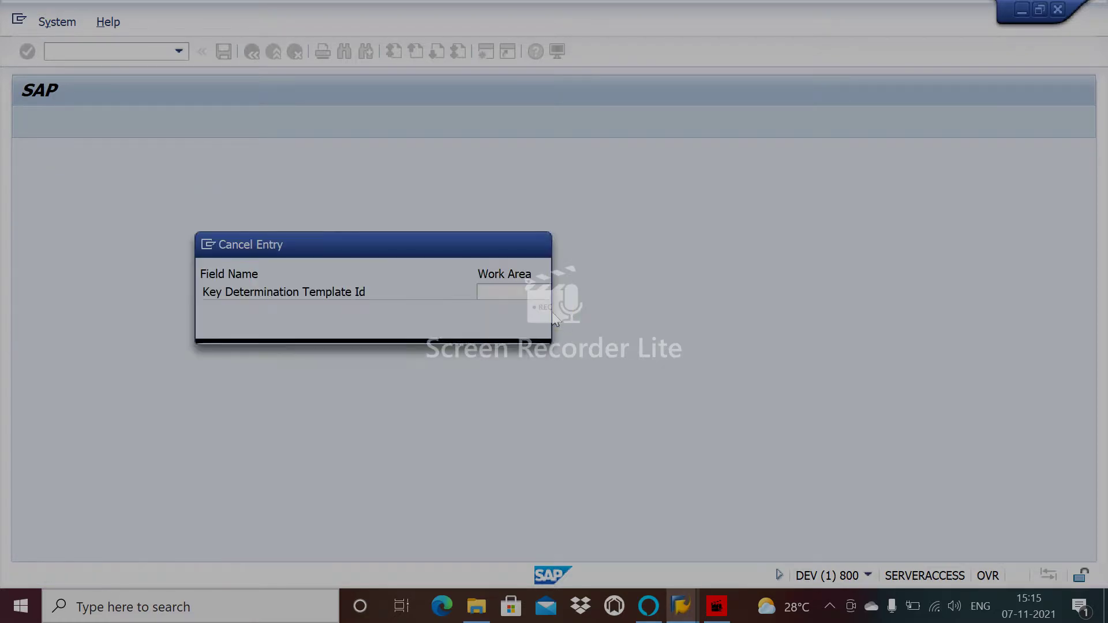
click(293, 326)
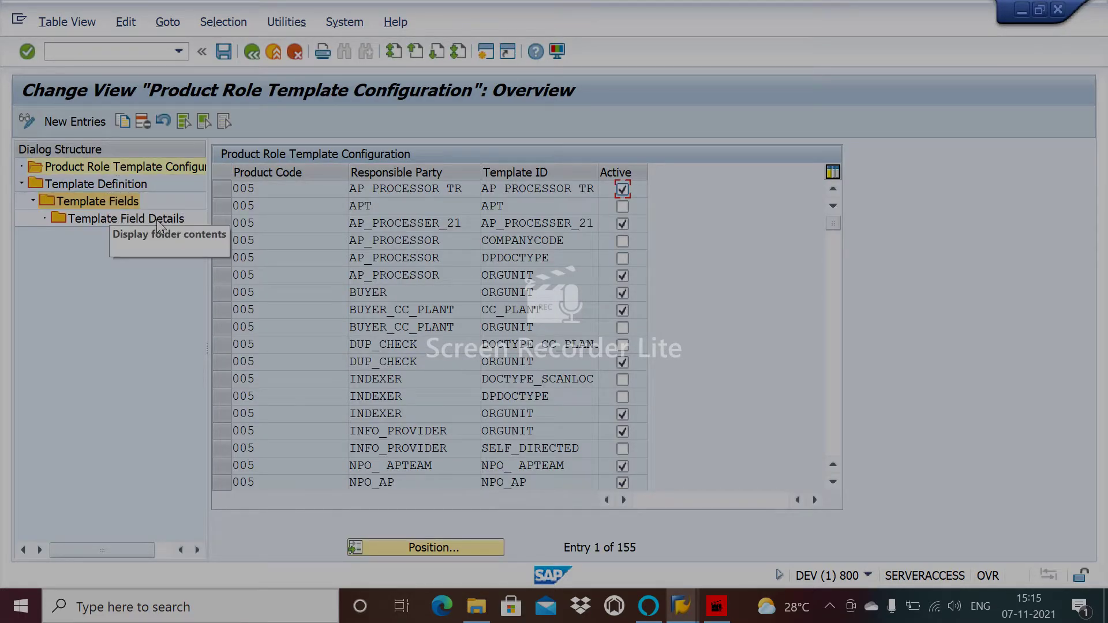
- Start a new entry in Template Definition and set its Template Id to NPO_AP1
click(110, 184)
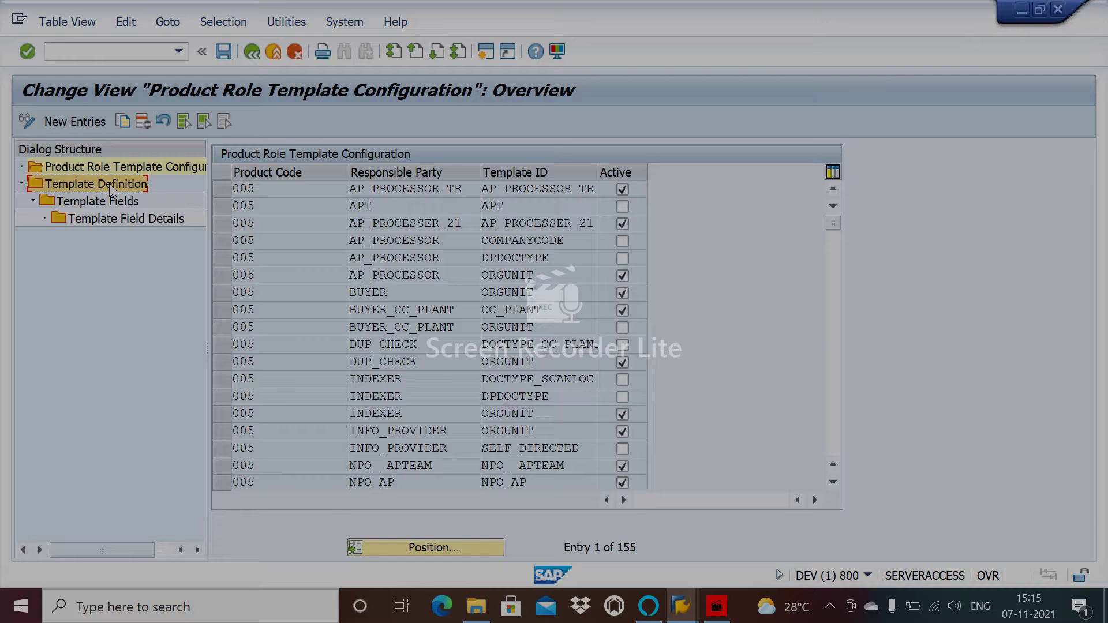
double_click(110, 184)
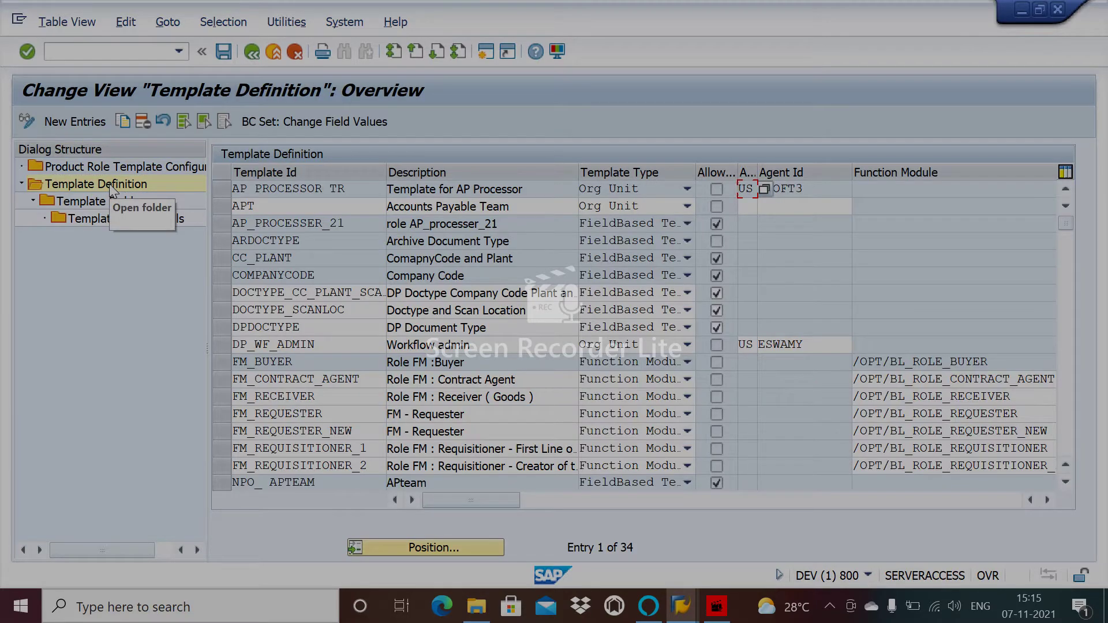
click(61, 119)
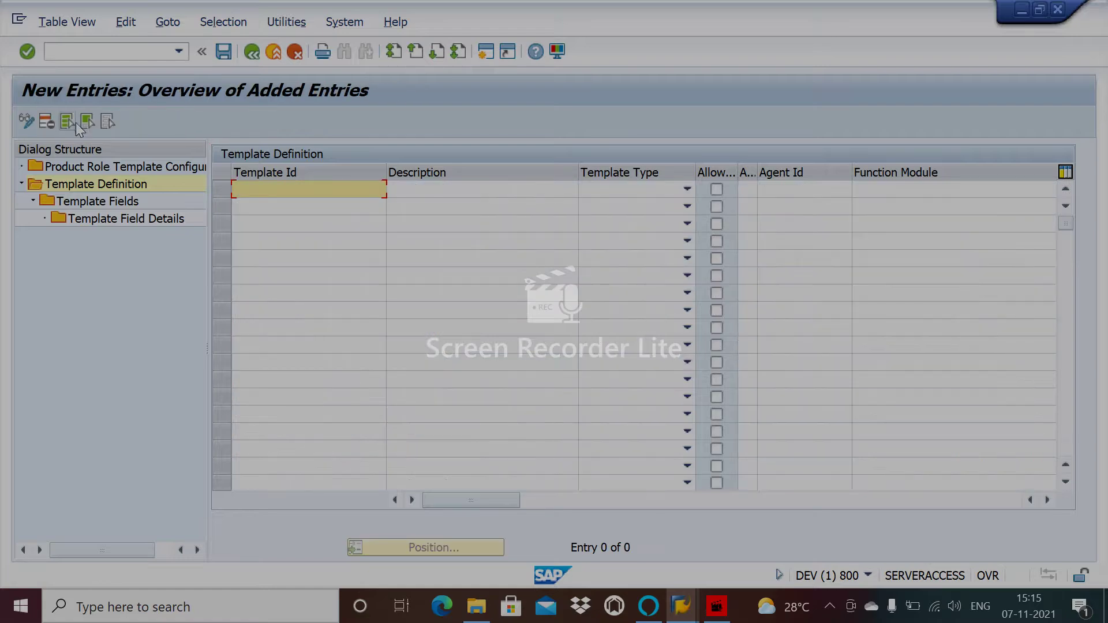
click(312, 181)
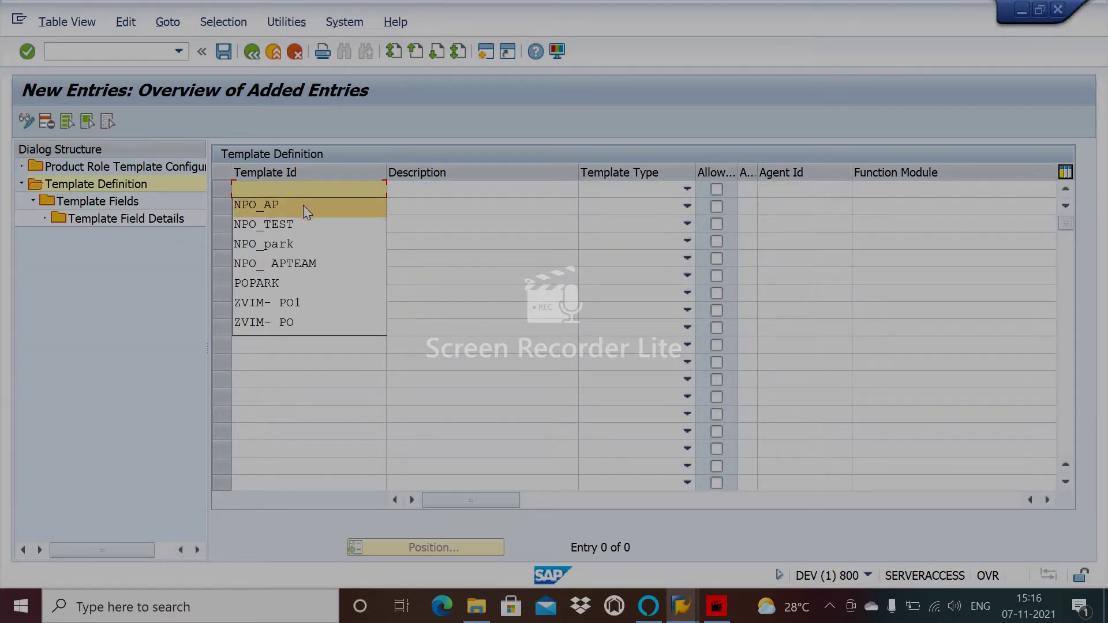
click(303, 206)
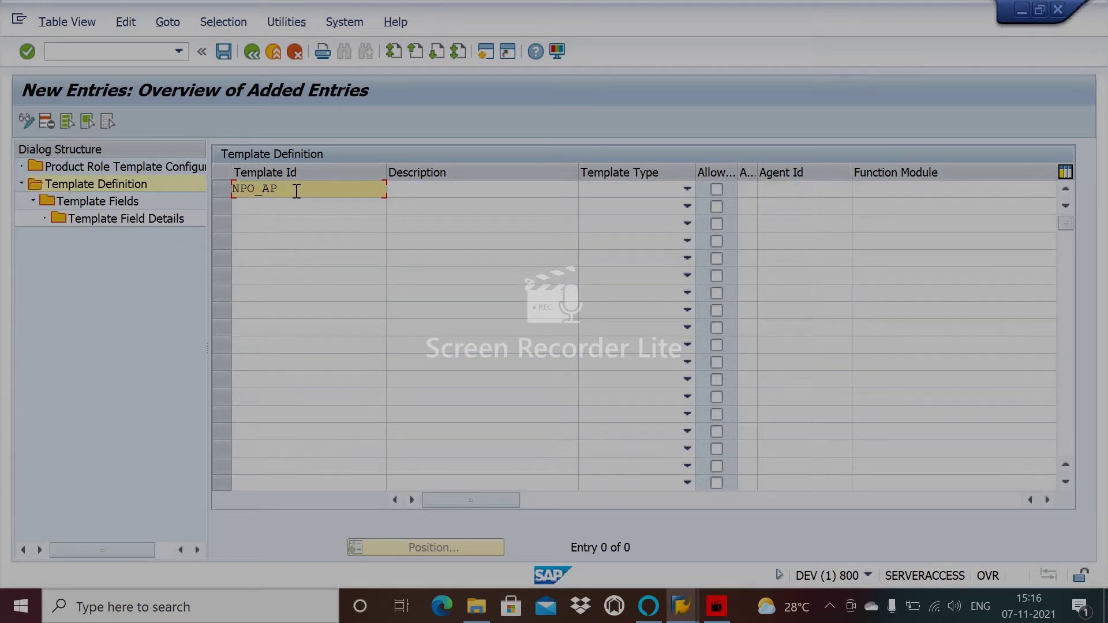
text(1)
- Copy the Template Id NPO_AP1 into the new entry's description and set its template type to FieldBased Template
click(437, 191)
drag(314, 189, 213, 193)
key(ctrl+c)
click(458, 192)
key(ctrl+v)
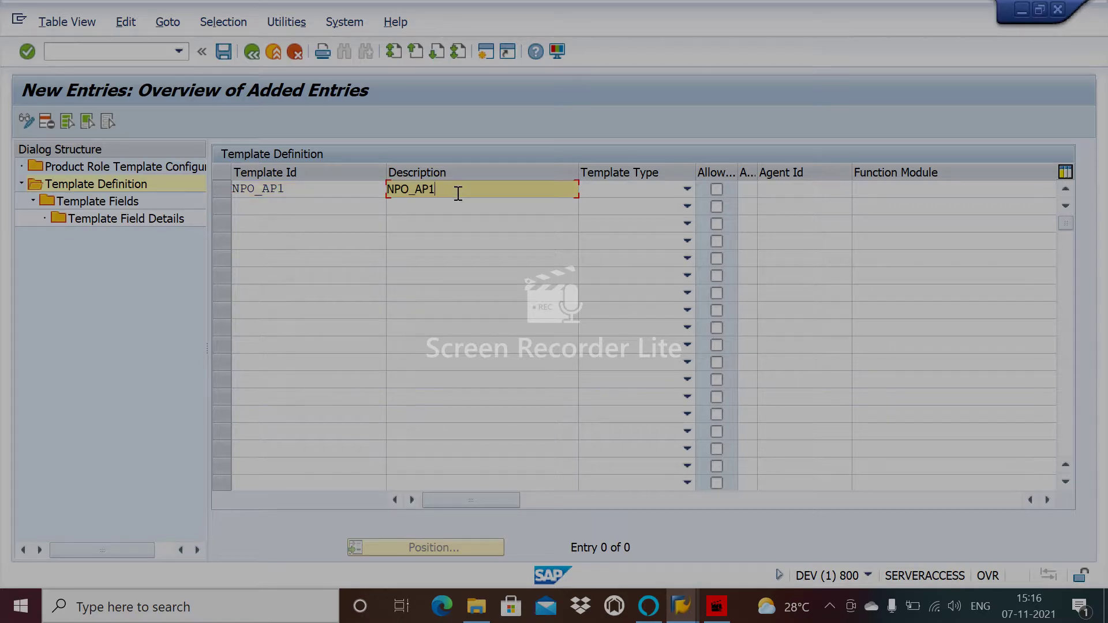
click(687, 191)
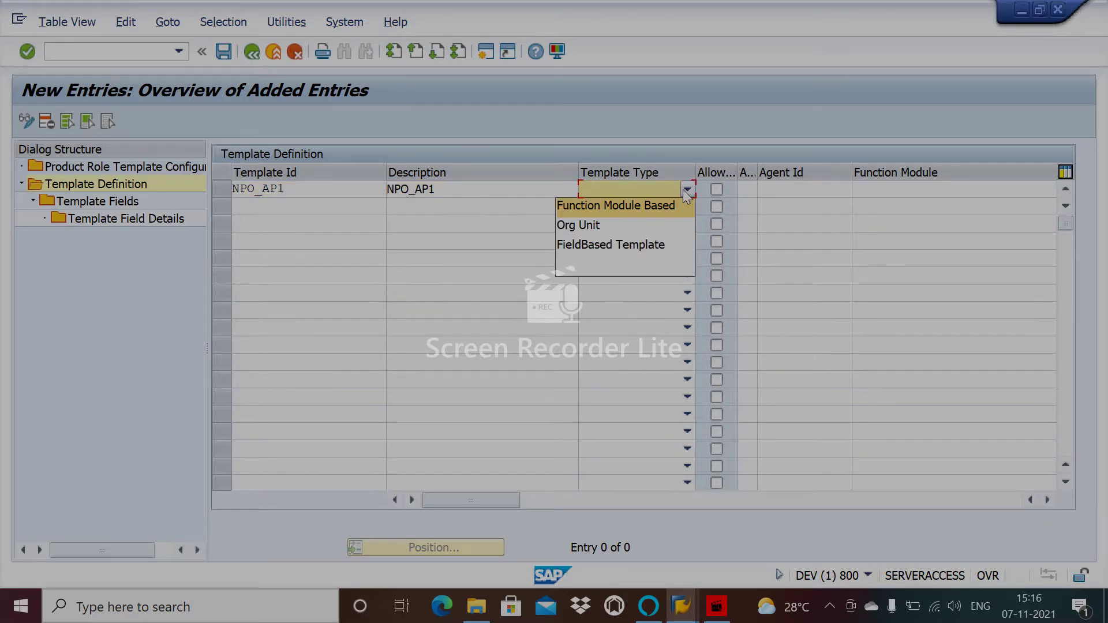
click(640, 250)
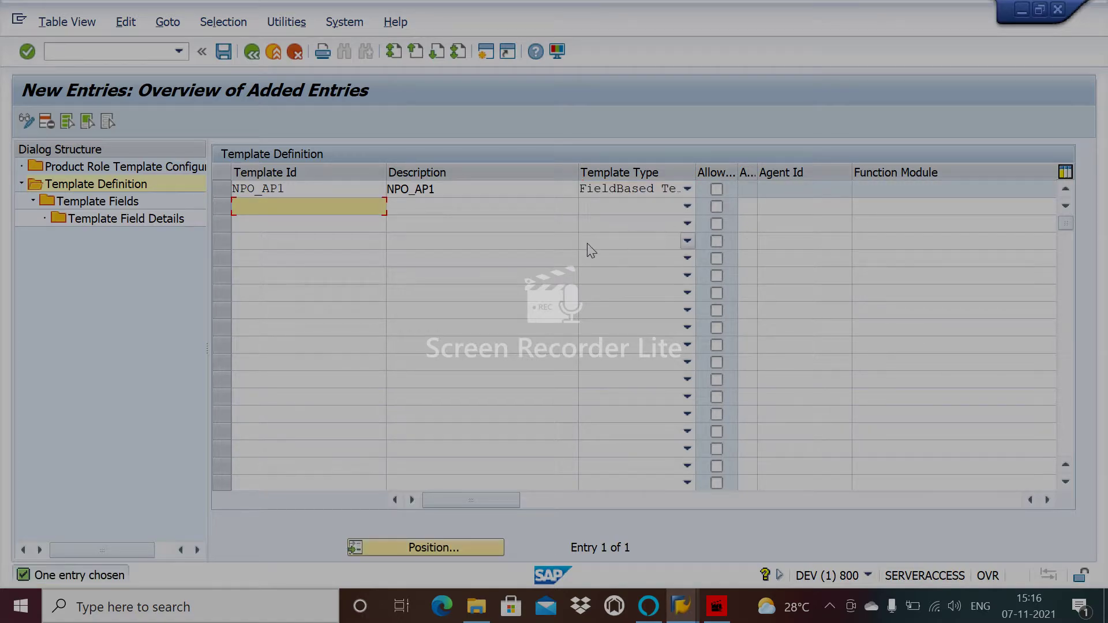
- Save the new NPO_AP1 template definition
click(295, 189)
drag(295, 189, 234, 189)
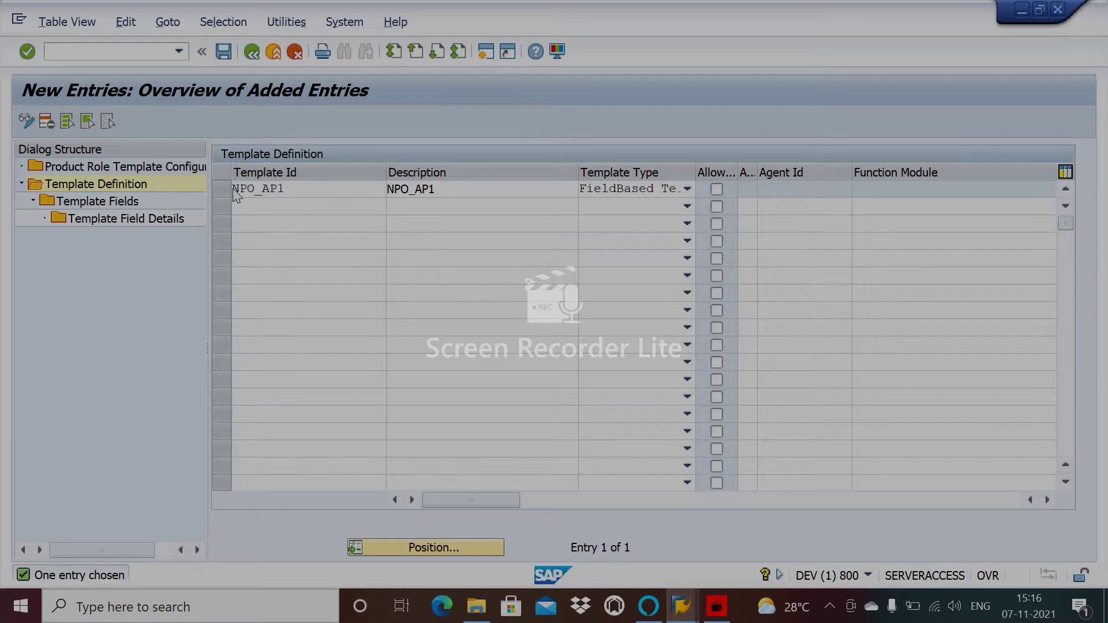
click(223, 52)
click(287, 258)
key(Return)
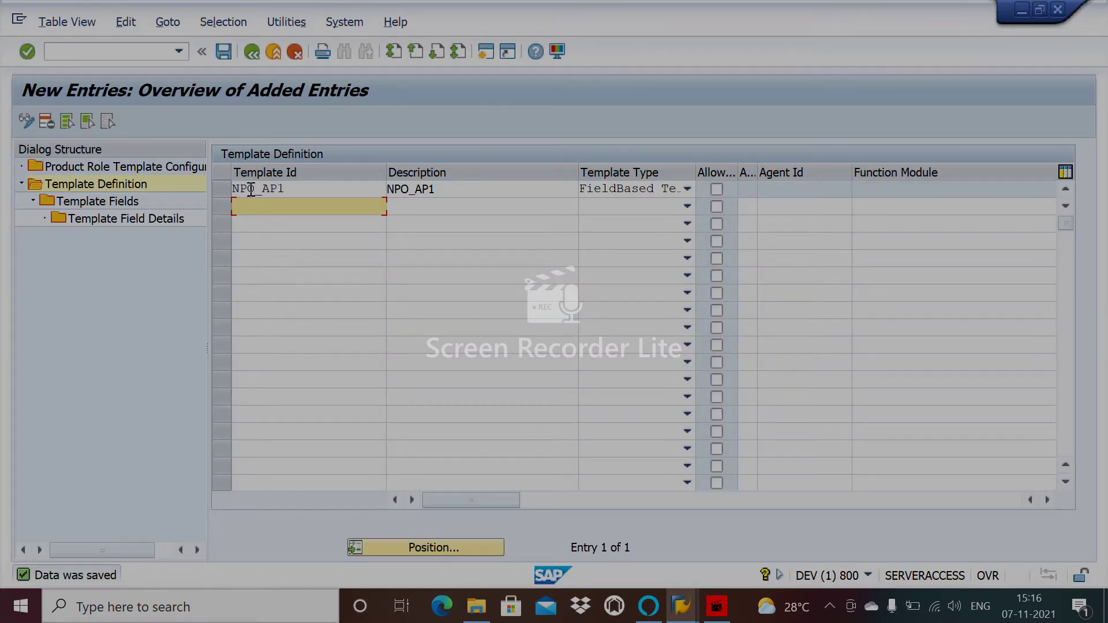
- Open Template Fields for the NPO_AP1 template and start a new entry with the Field Id Company Code
click(230, 189)
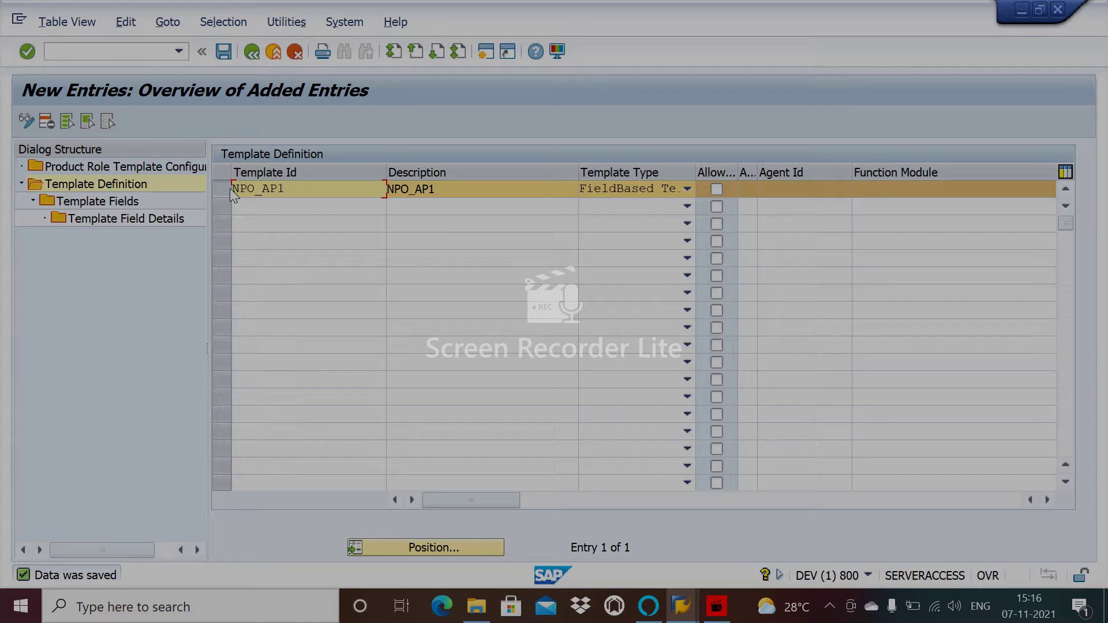
double_click(117, 204)
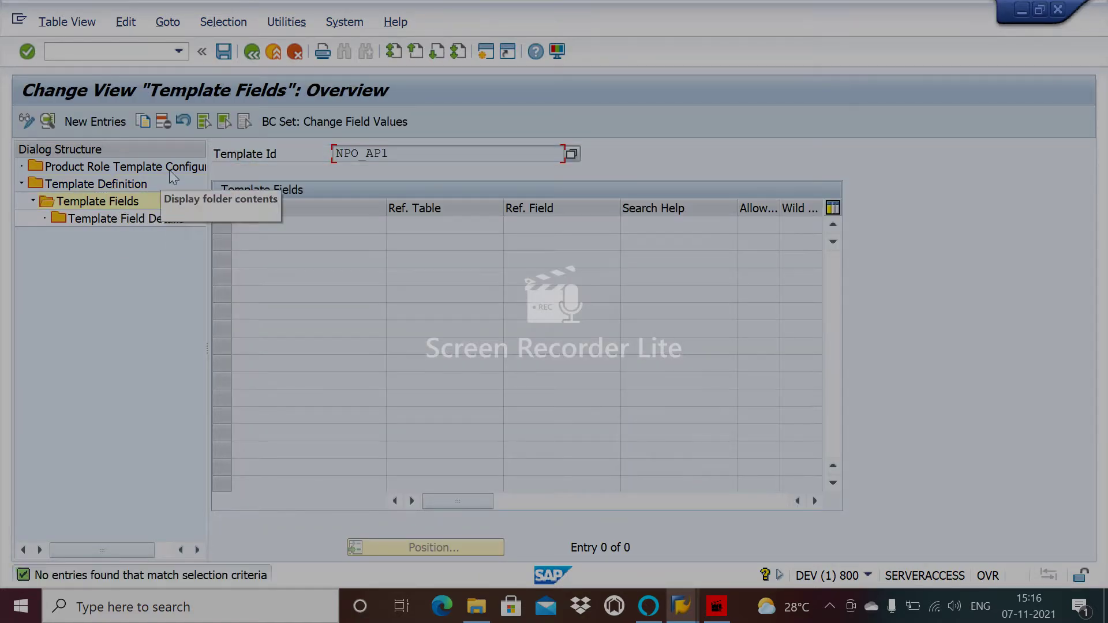
click(109, 123)
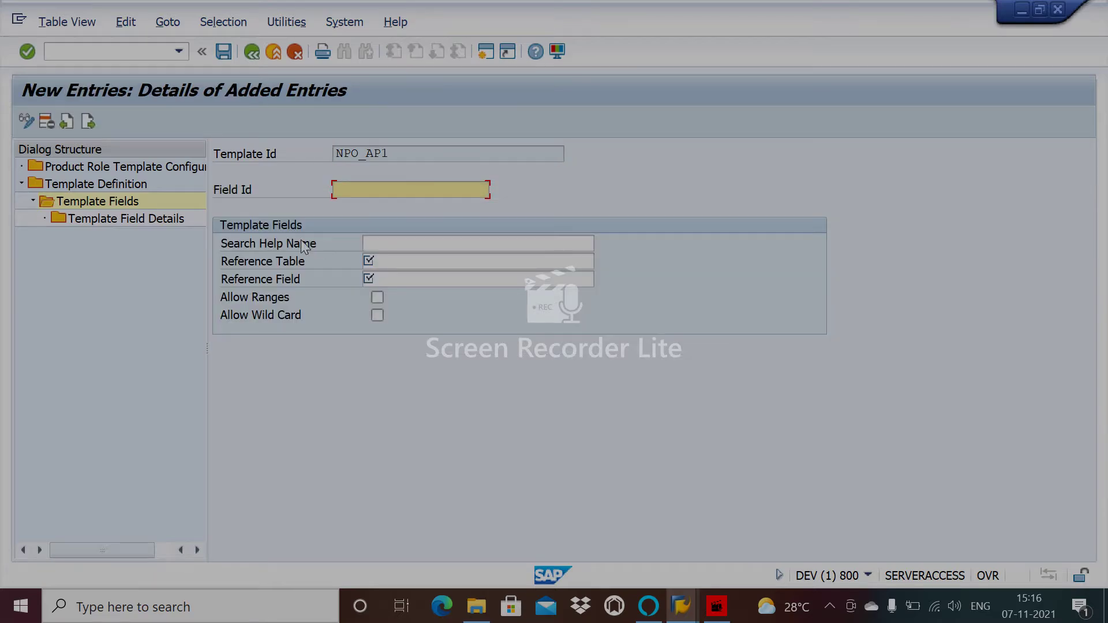
click(359, 207)
click(409, 243)
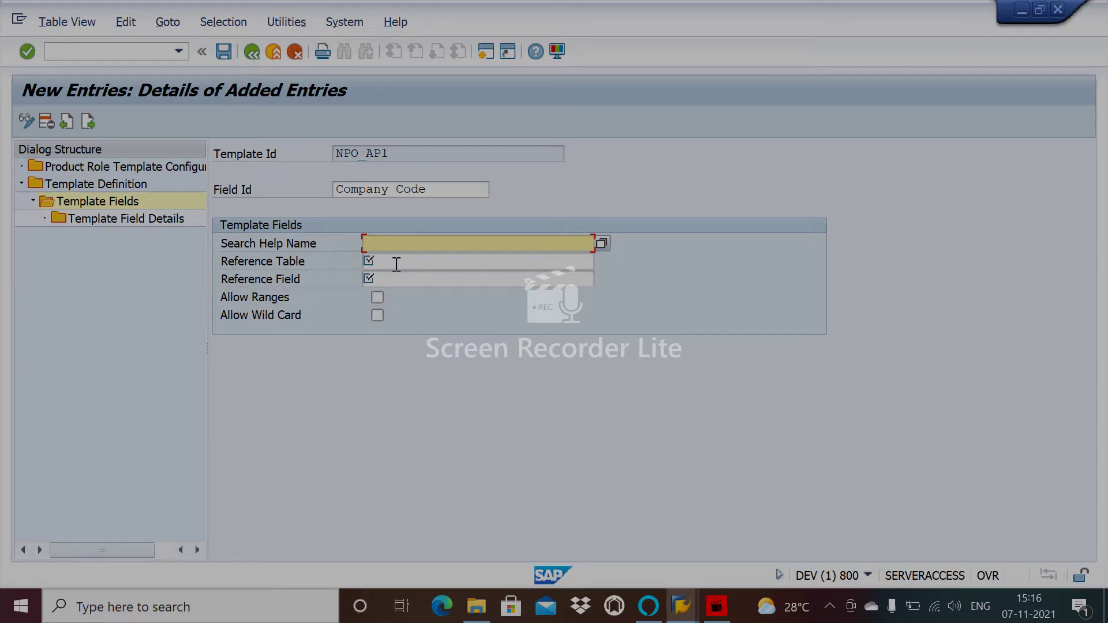
- Set the Company Code field's reference table to T001 and reference field to BUKRS, allowing ranges and wild cards
click(397, 262)
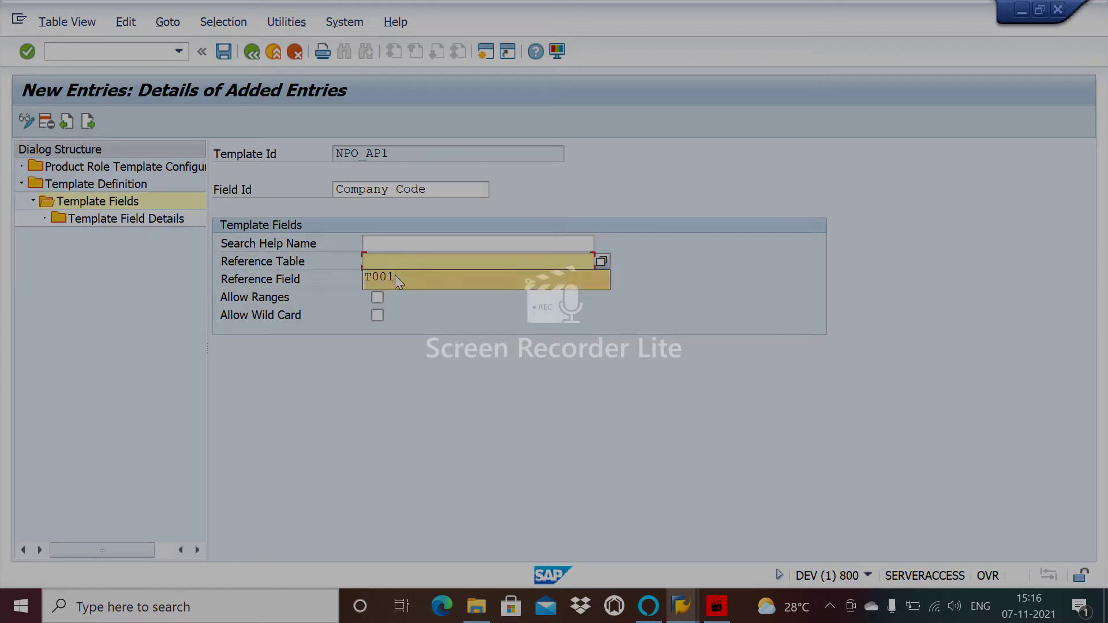
click(394, 276)
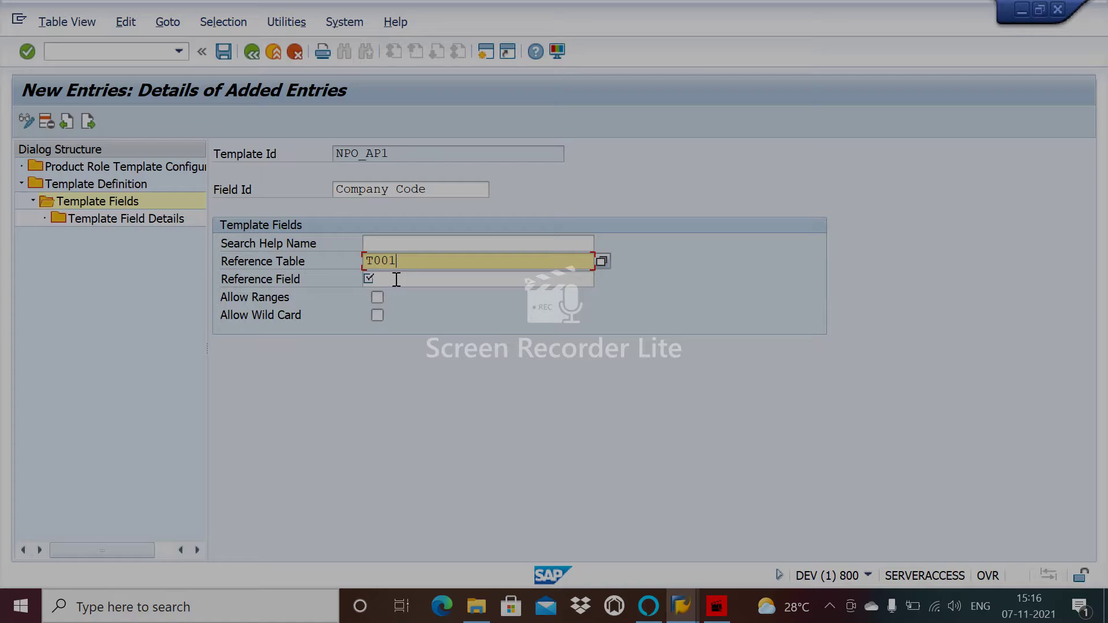
click(396, 278)
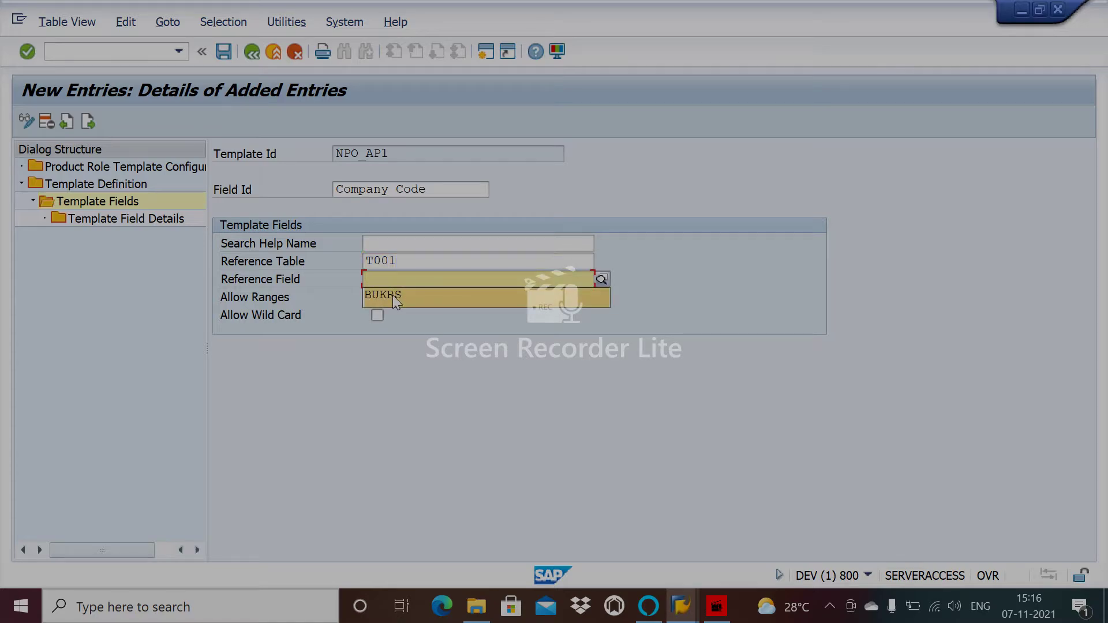
click(391, 298)
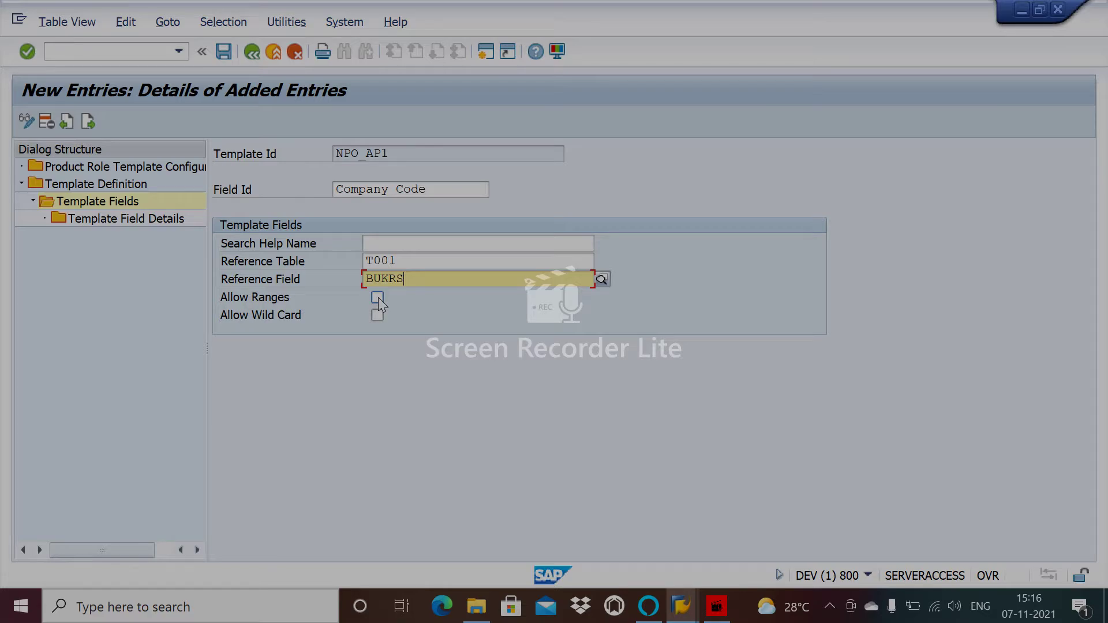
click(377, 298)
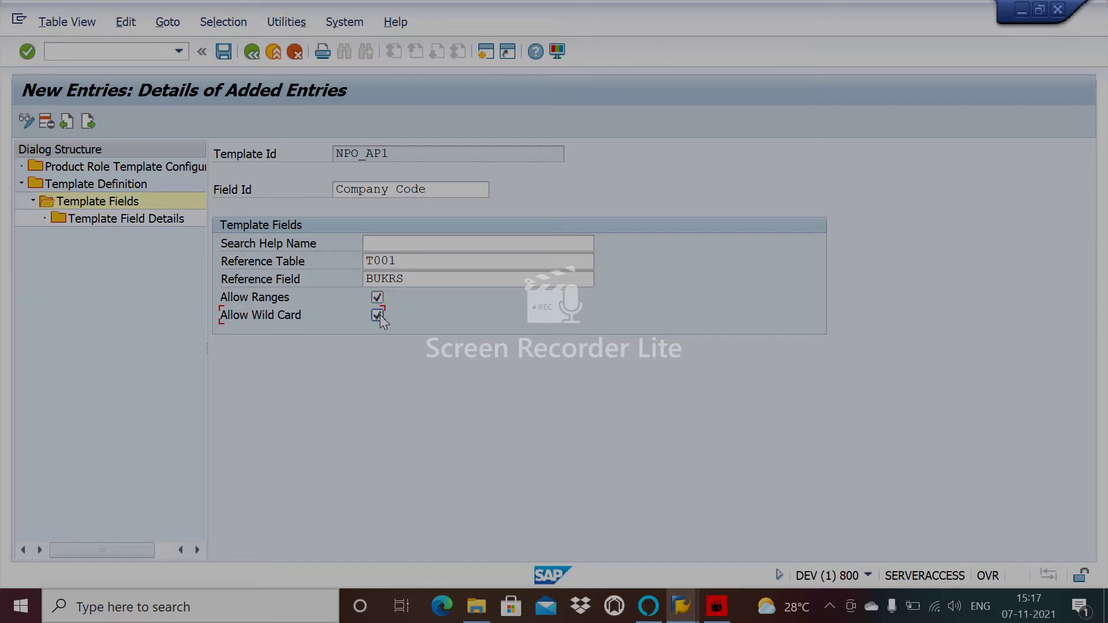
- Save the Company Code template field and start a new entry in its Template Field Details
click(223, 52)
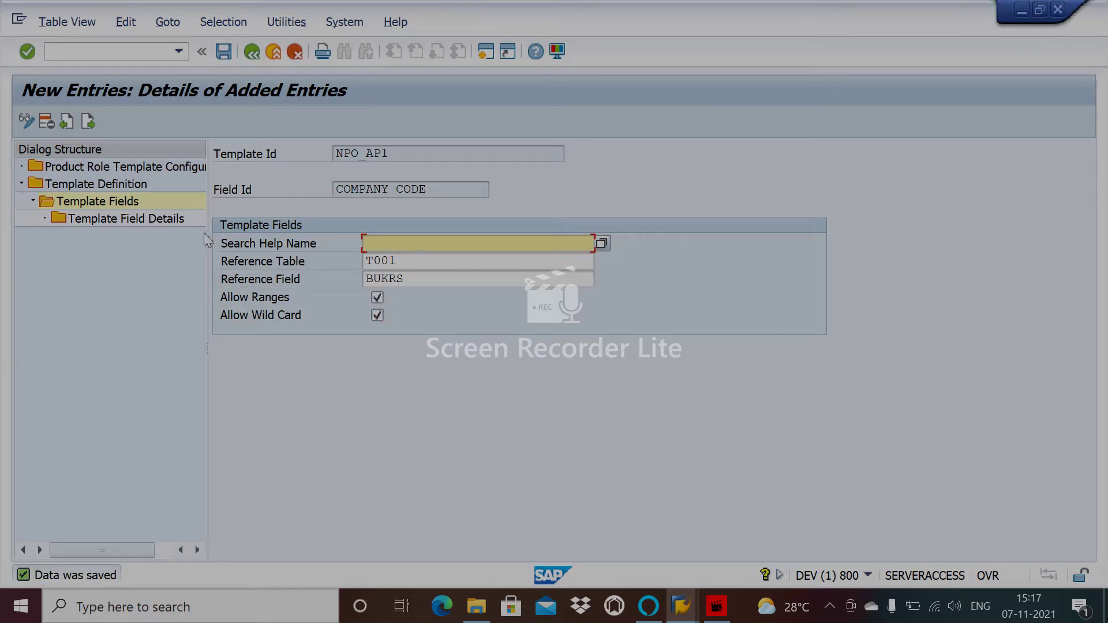
double_click(143, 220)
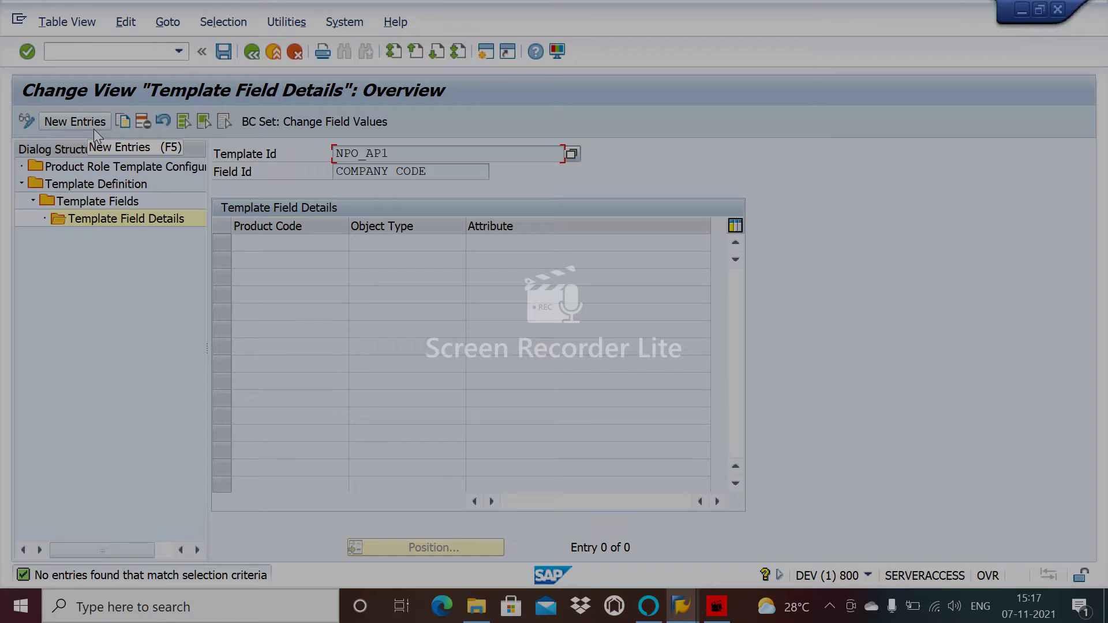
click(75, 121)
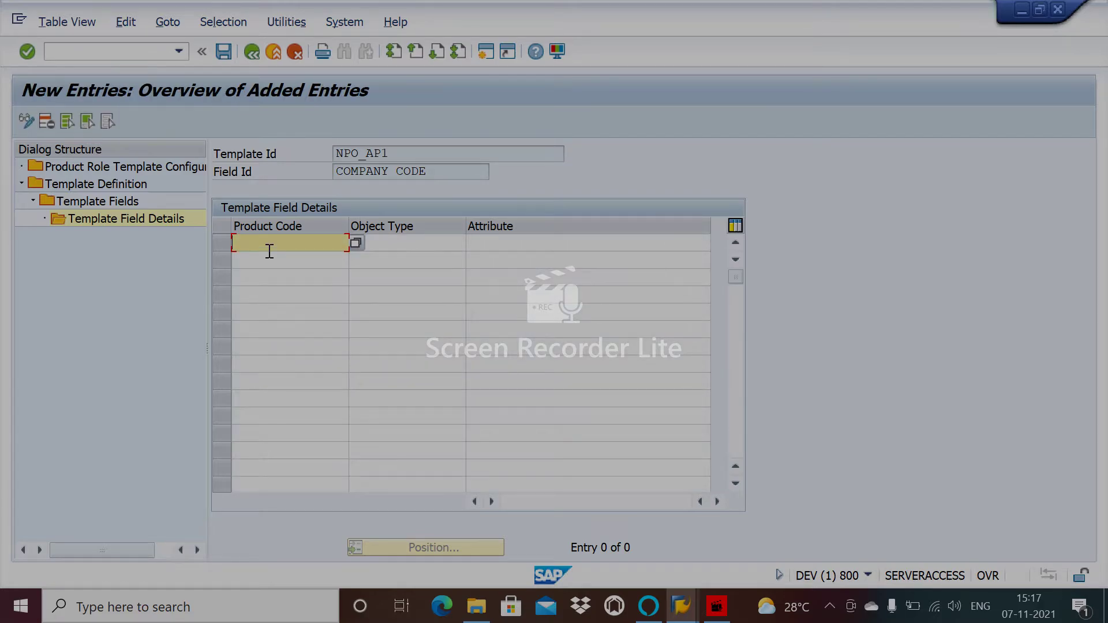
- Add and save a field detail with product code 005, object type /OPT/V1001 and attribute CompanyCode
text(00)
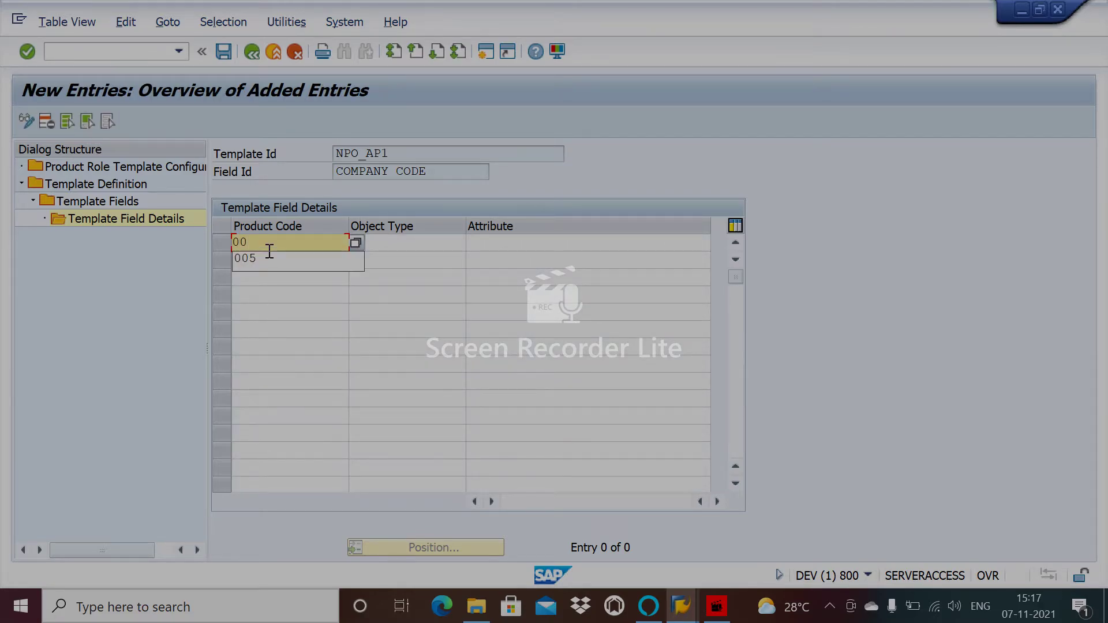
text(5)
click(403, 243)
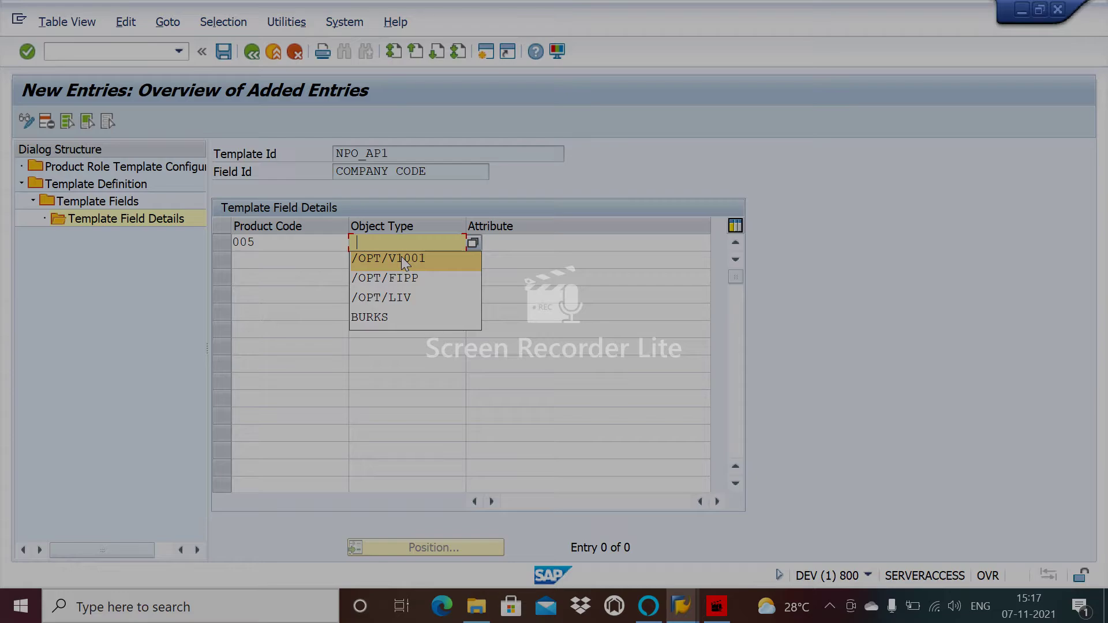
click(404, 262)
click(515, 237)
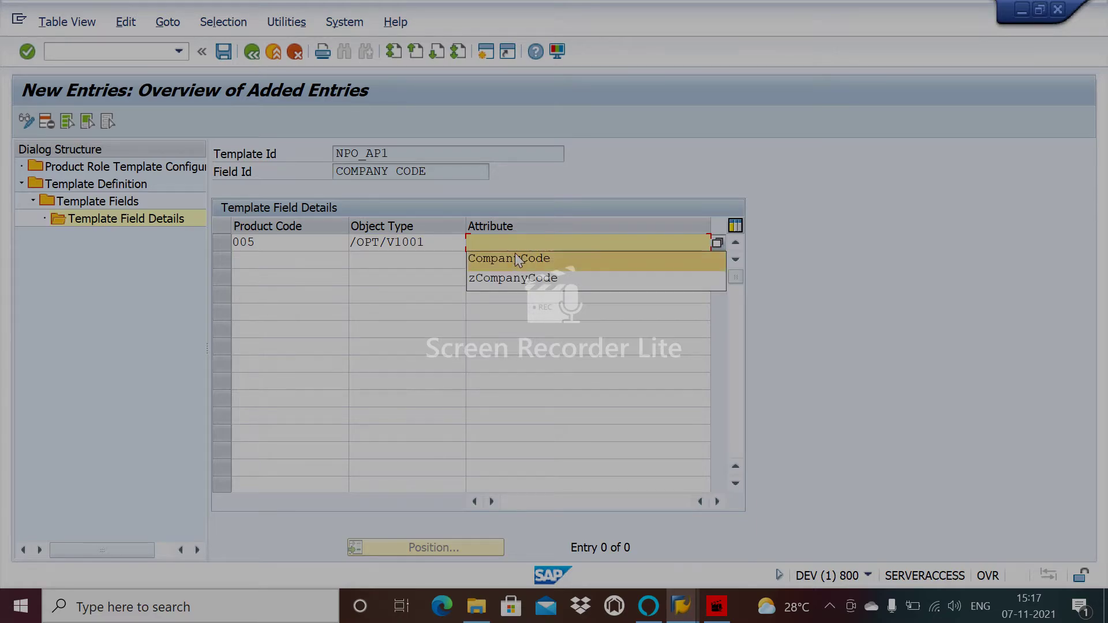
click(518, 259)
key(Return)
key(ctrl+s)
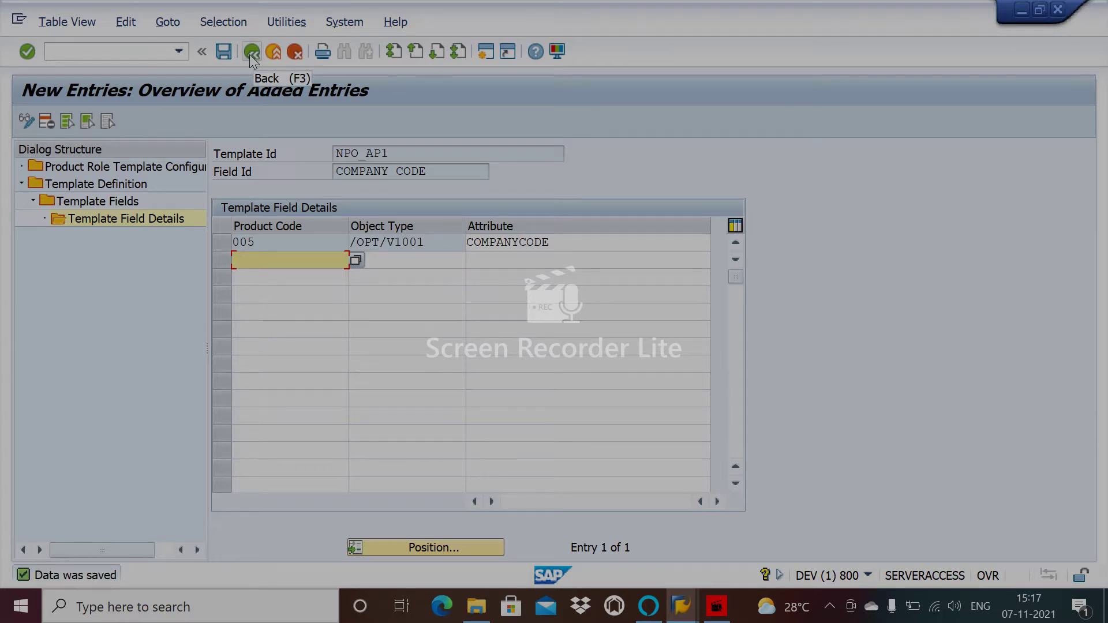
- Leave the field details and open the Product Role Template Configuration overview in change mode
click(252, 52)
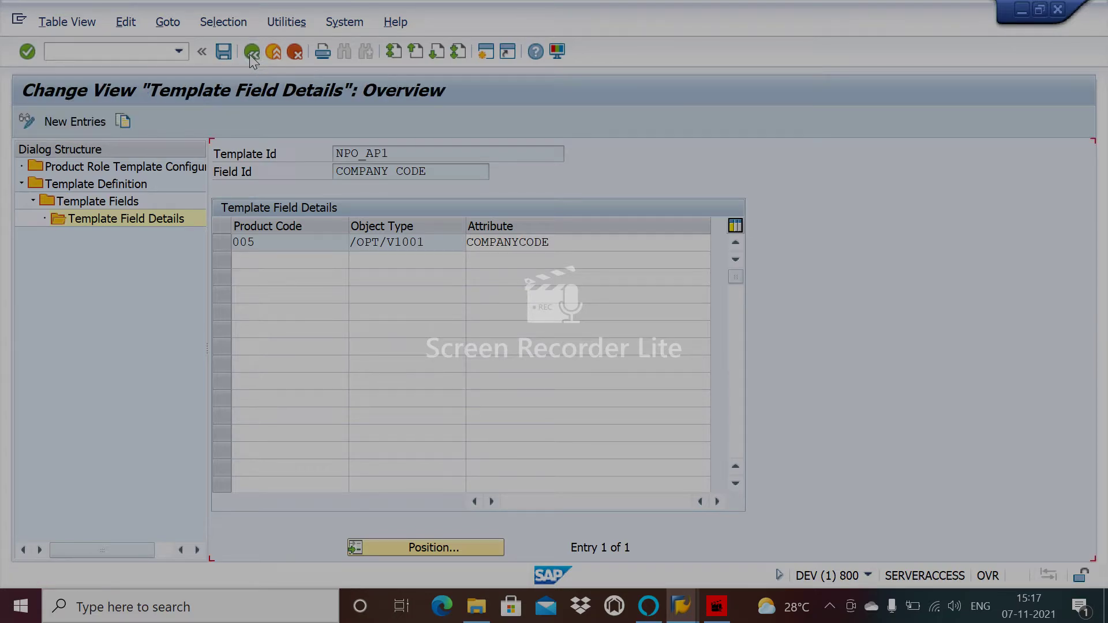
click(251, 52)
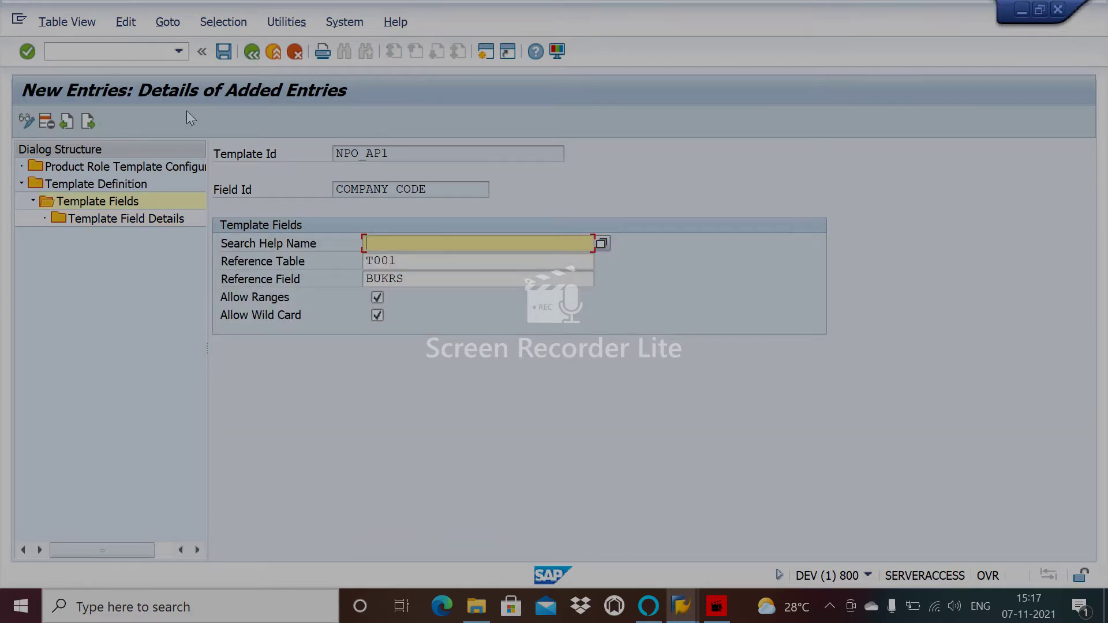
double_click(124, 172)
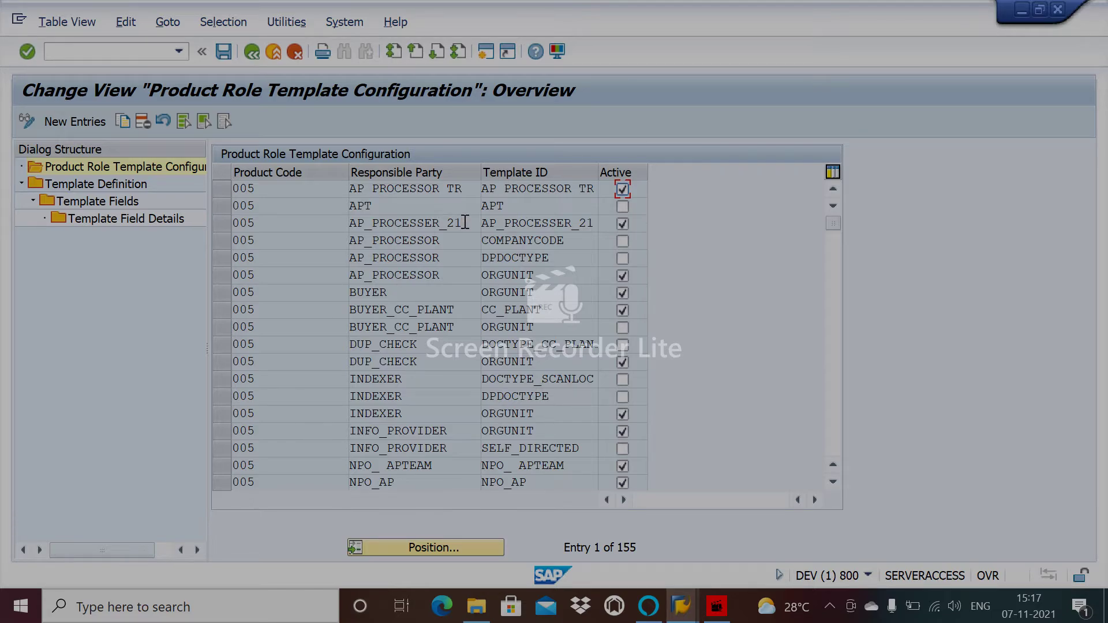
click(455, 239)
click(26, 122)
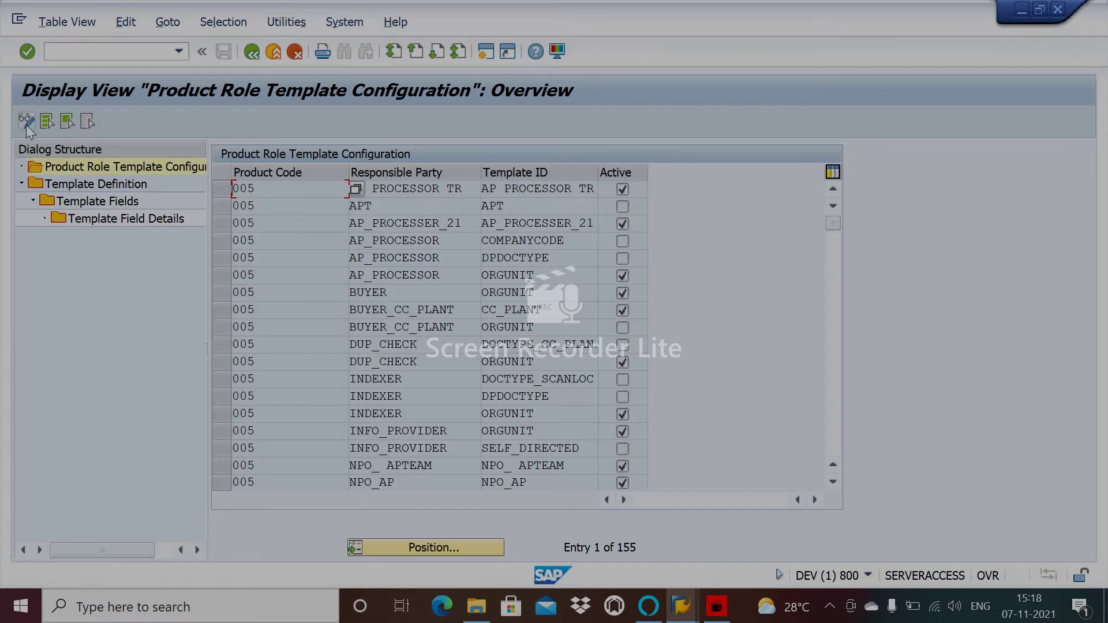
click(26, 123)
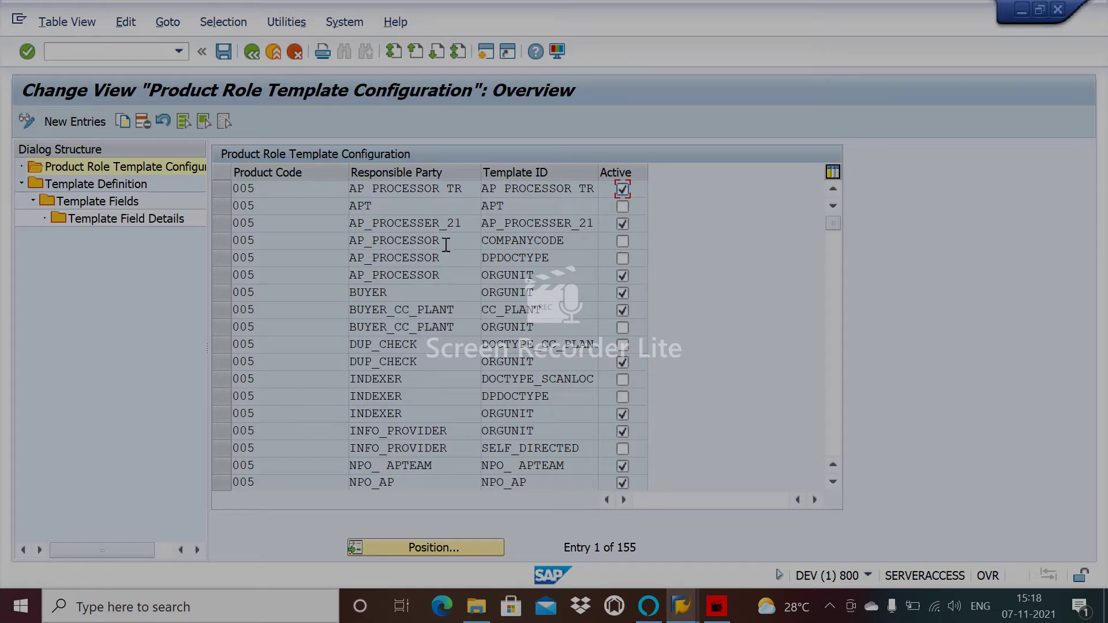
drag(445, 244, 350, 244)
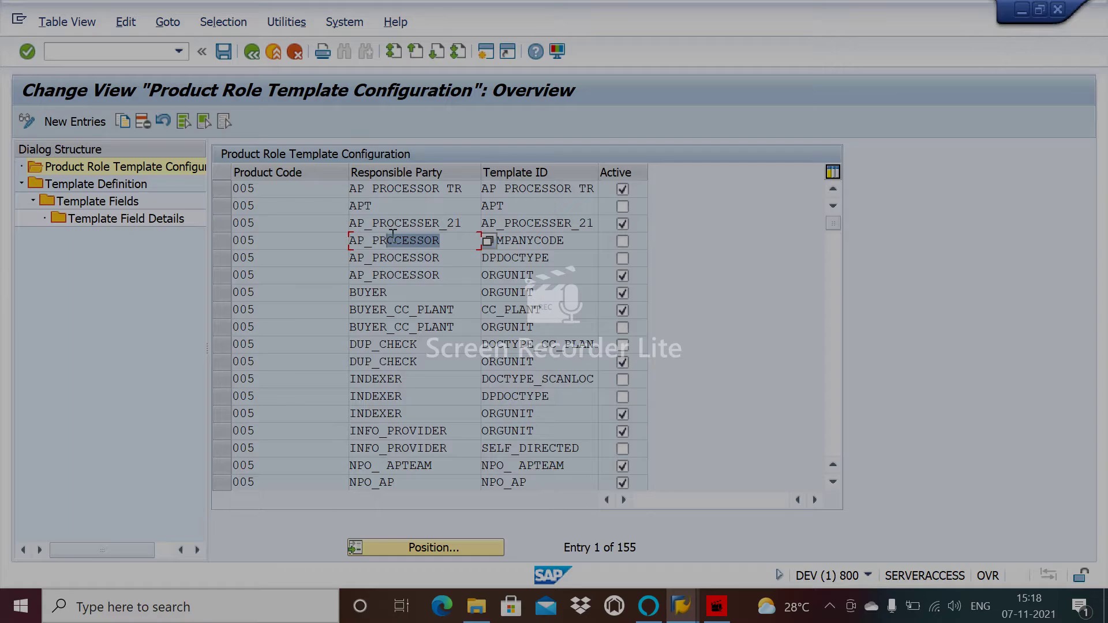
click(471, 222)
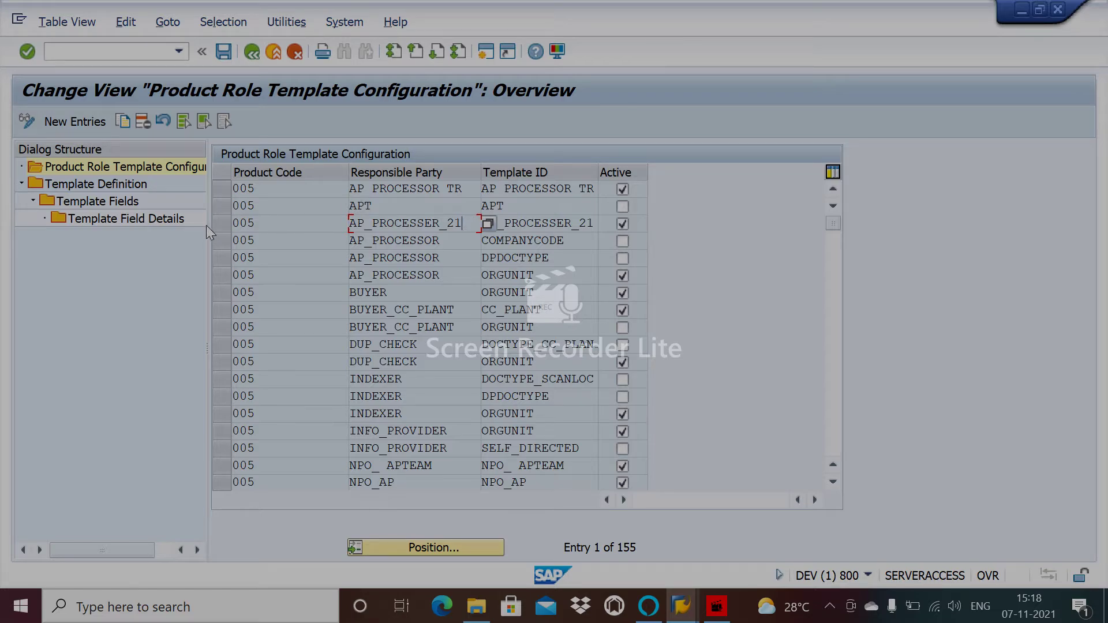
- Copy the AP_PROCESSER_21 role configuration with Template ID NPO_AP1, try to deactivate the copy, and cancel the org entry deletion
click(222, 224)
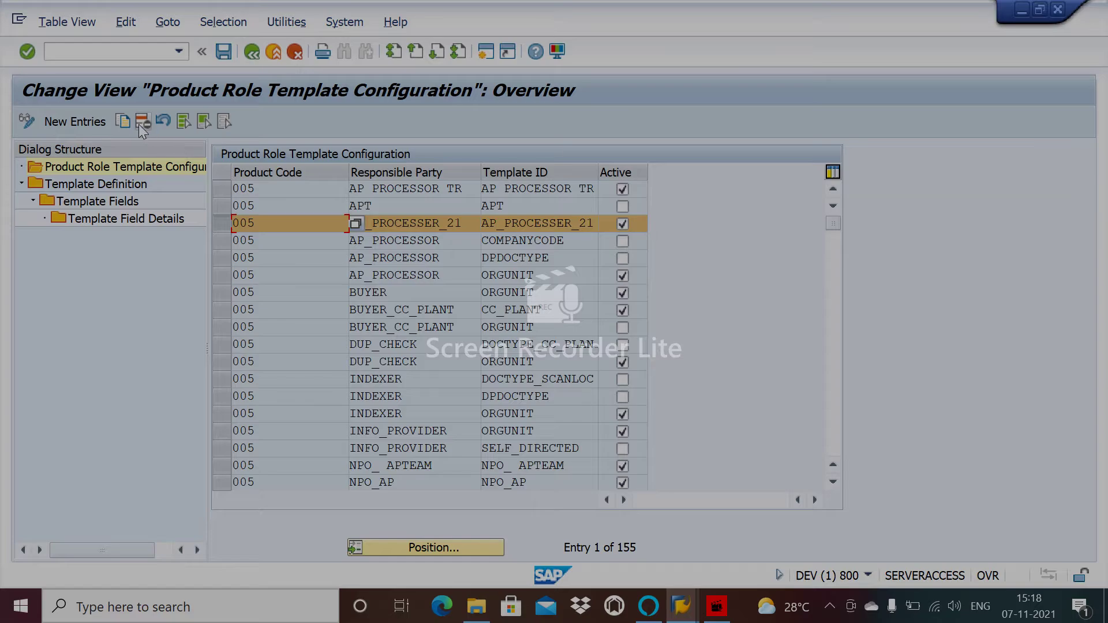
click(124, 122)
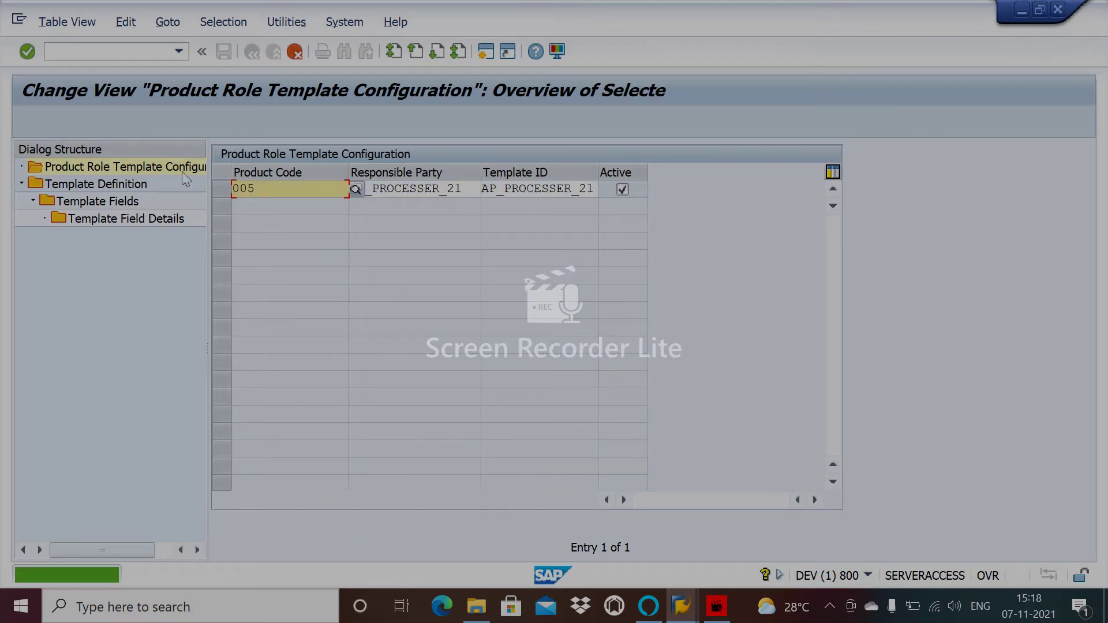
click(466, 188)
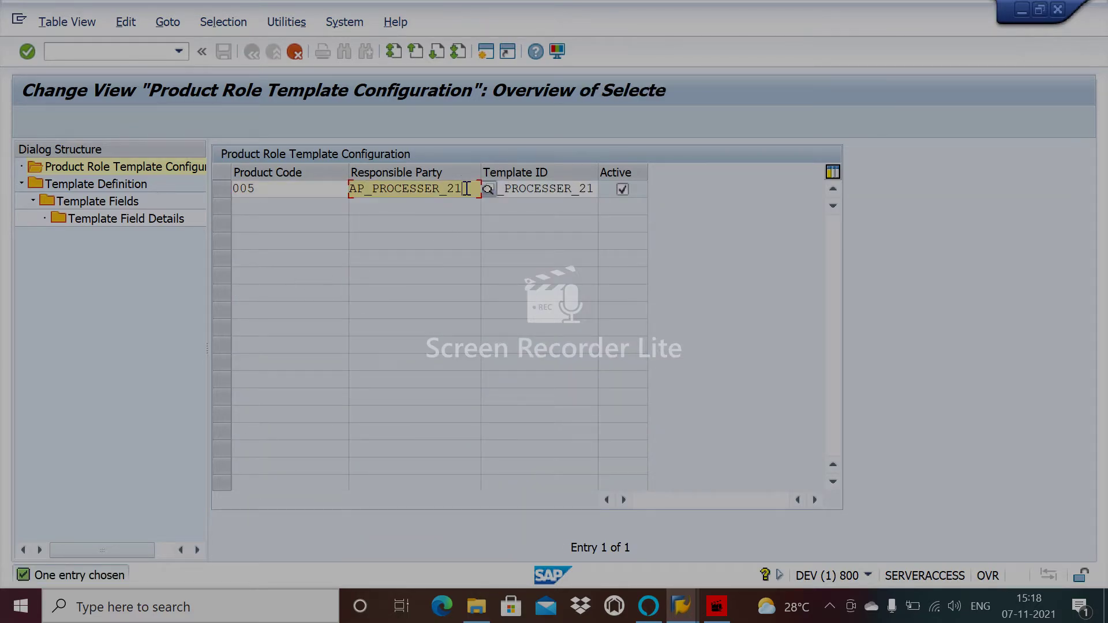
click(596, 189)
click(605, 189)
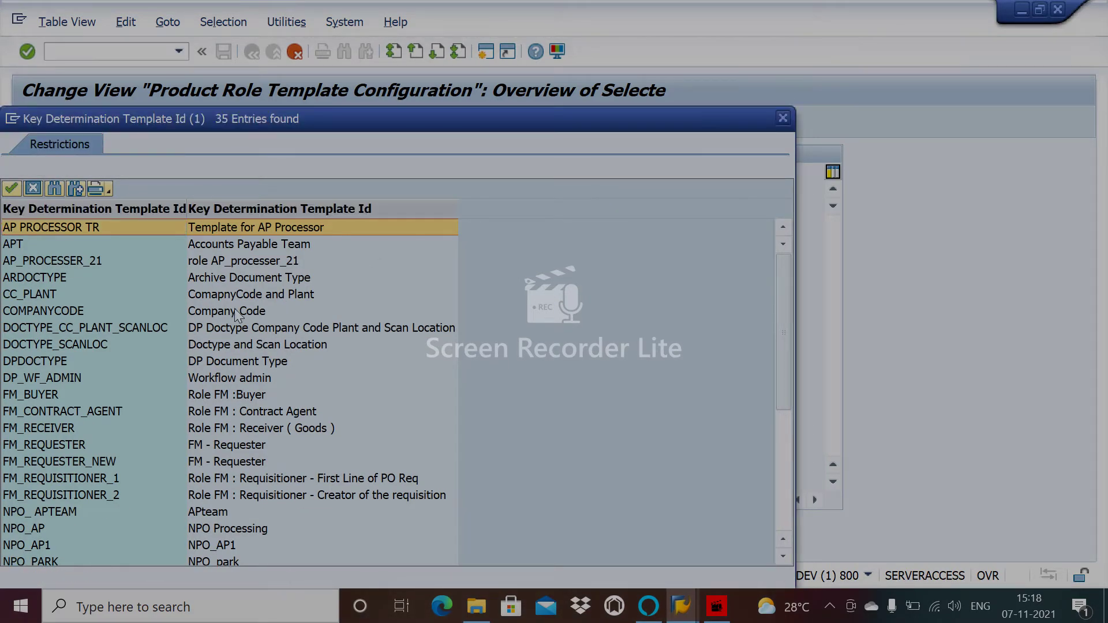
double_click(196, 545)
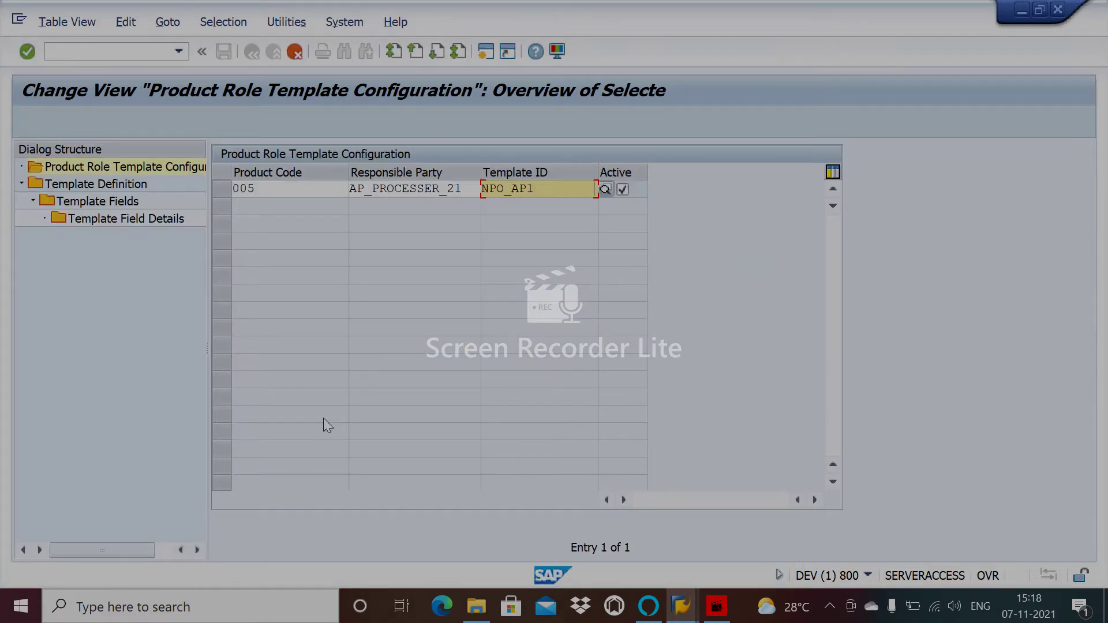
key(Return)
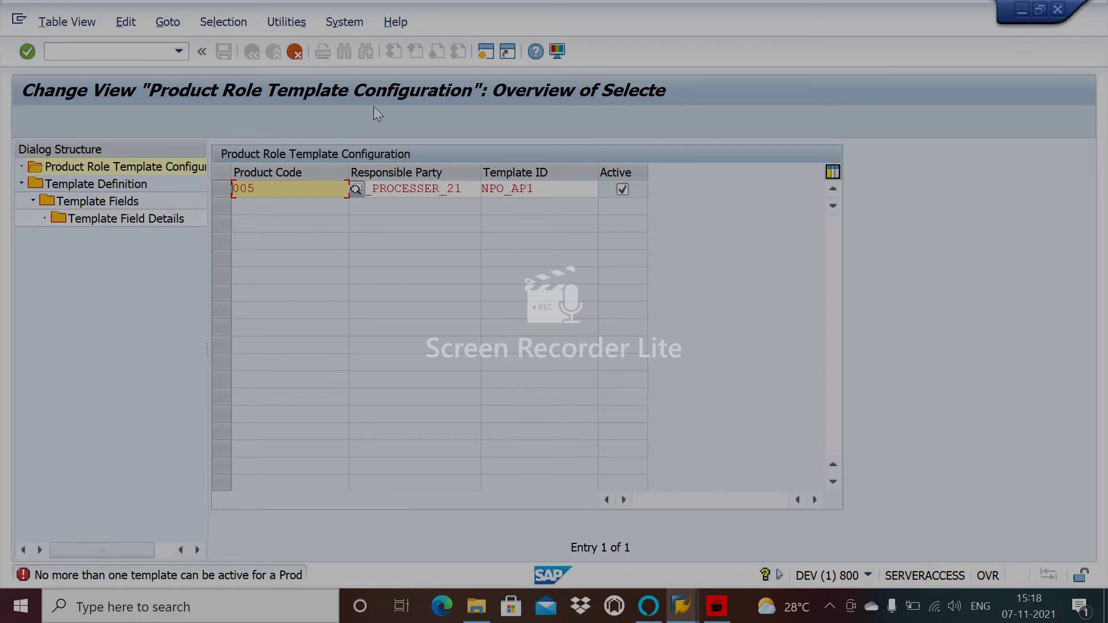
click(622, 188)
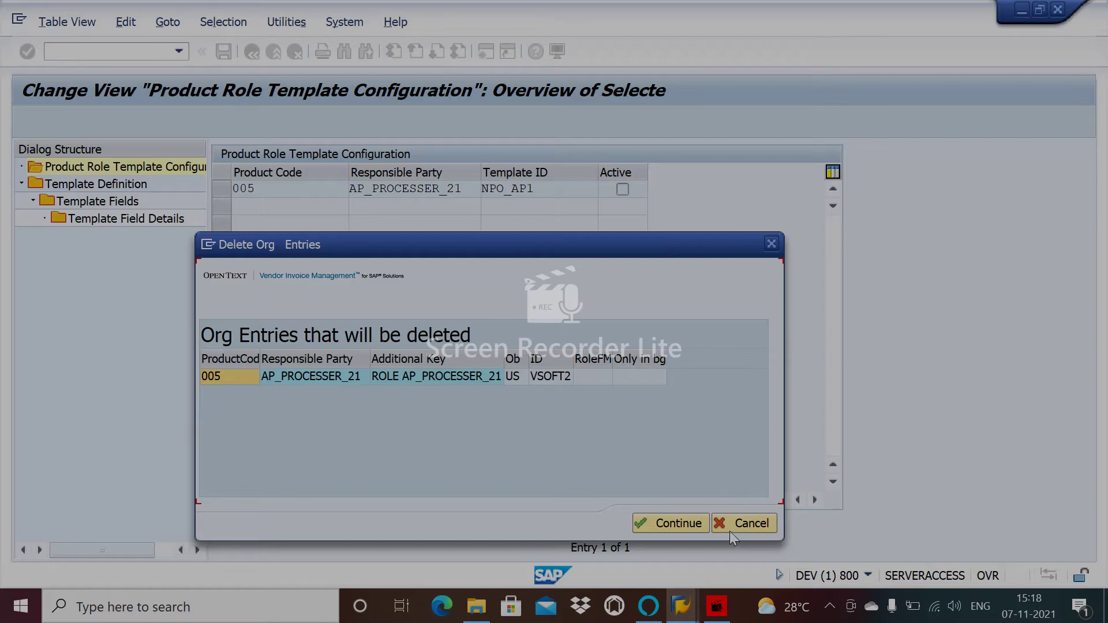
click(731, 524)
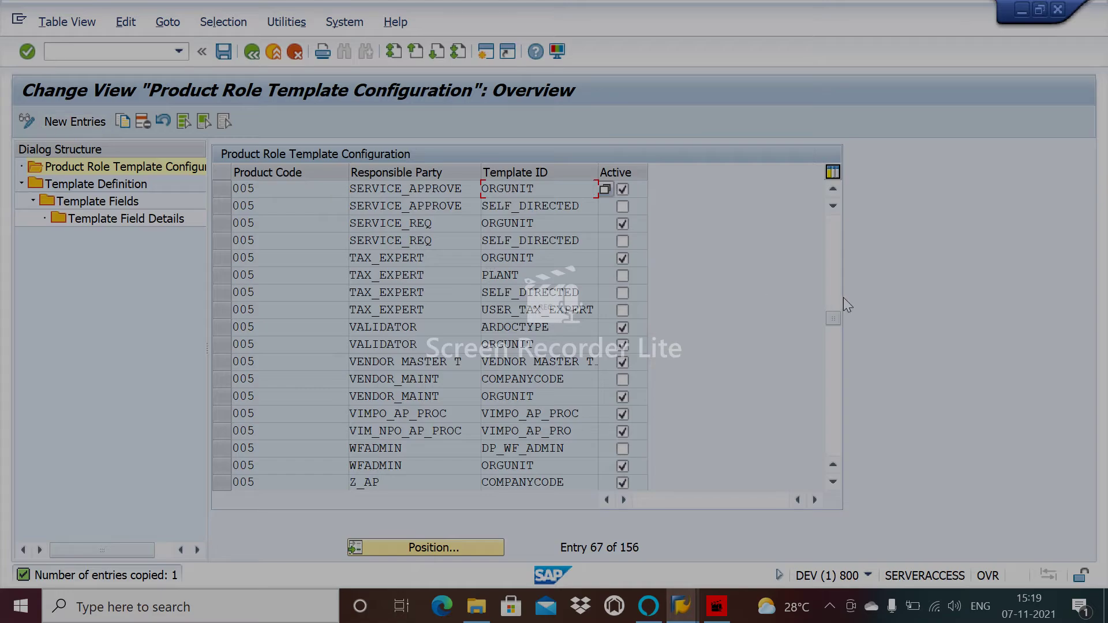
- Locate the AP_PROCESSER_21 entries in the role configuration list and check their assigned templates
click(836, 228)
click(836, 227)
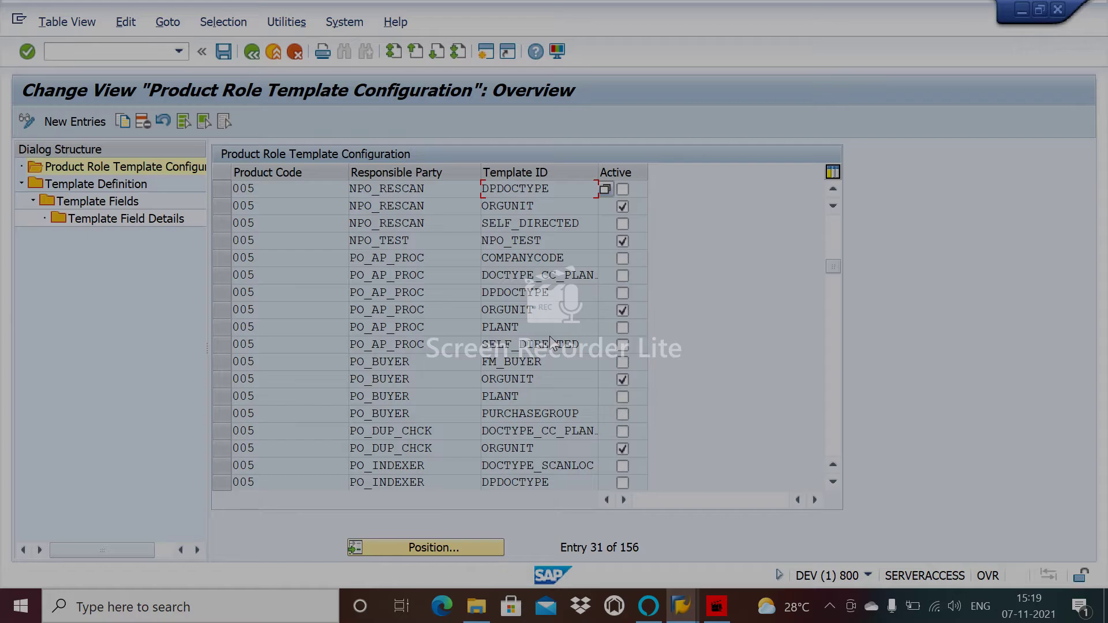
click(830, 185)
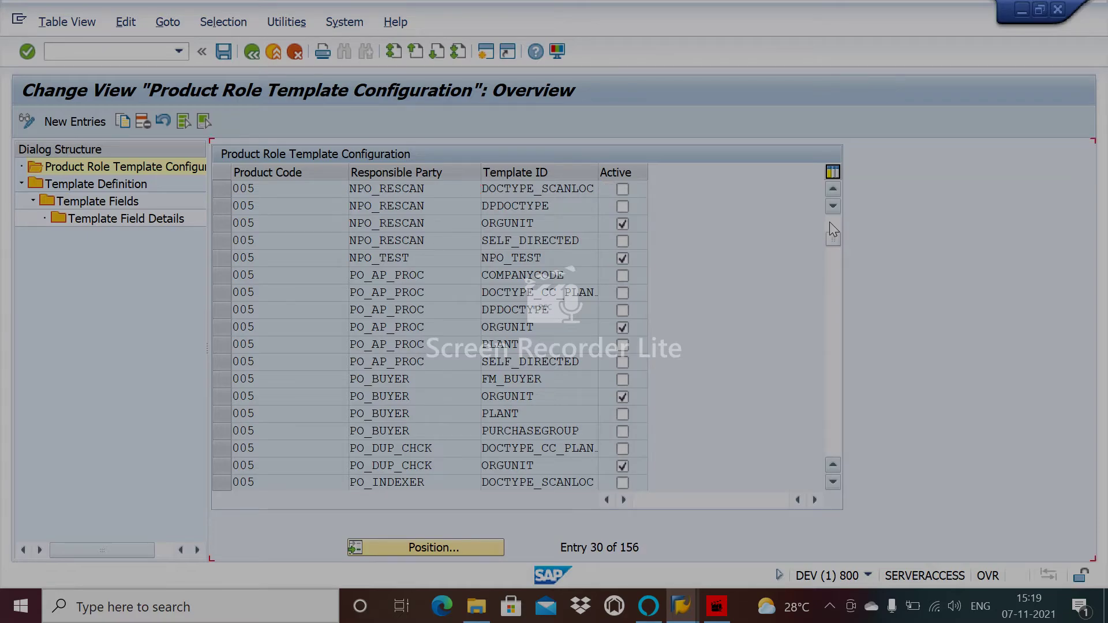
click(830, 223)
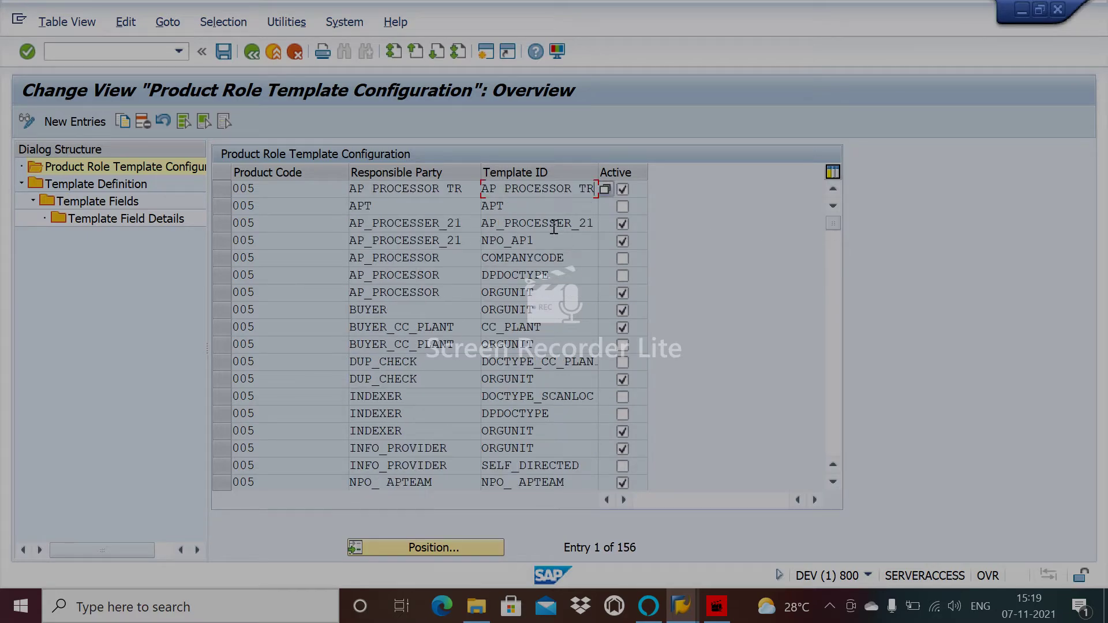
drag(595, 224, 496, 223)
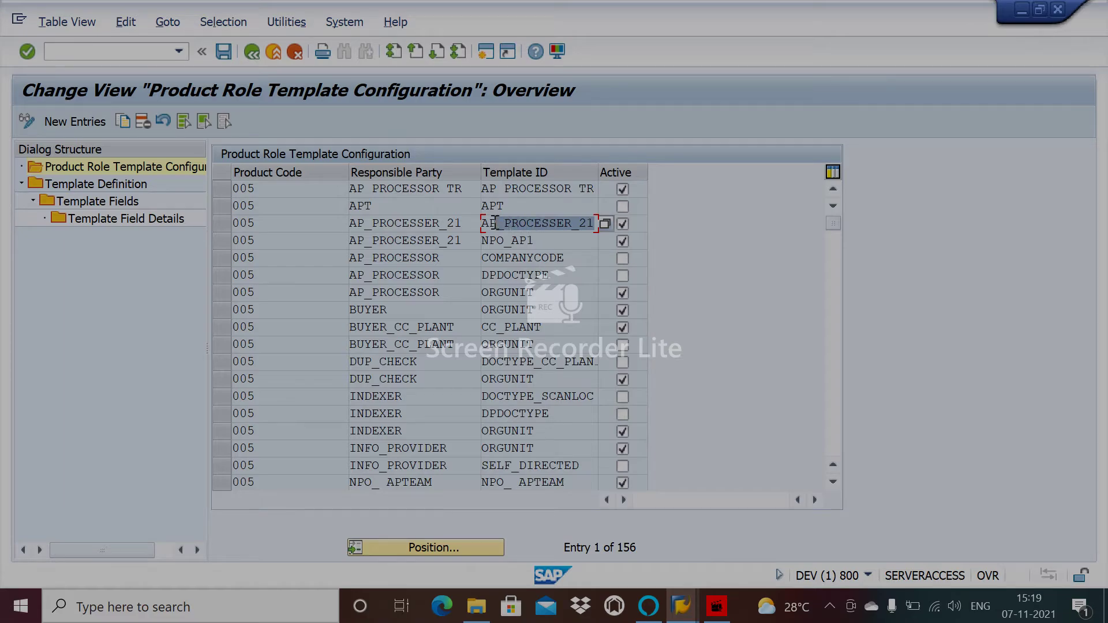
click(224, 228)
- Open Template Definition and check the template type options of the AP_PROCESSER_21 template
double_click(117, 185)
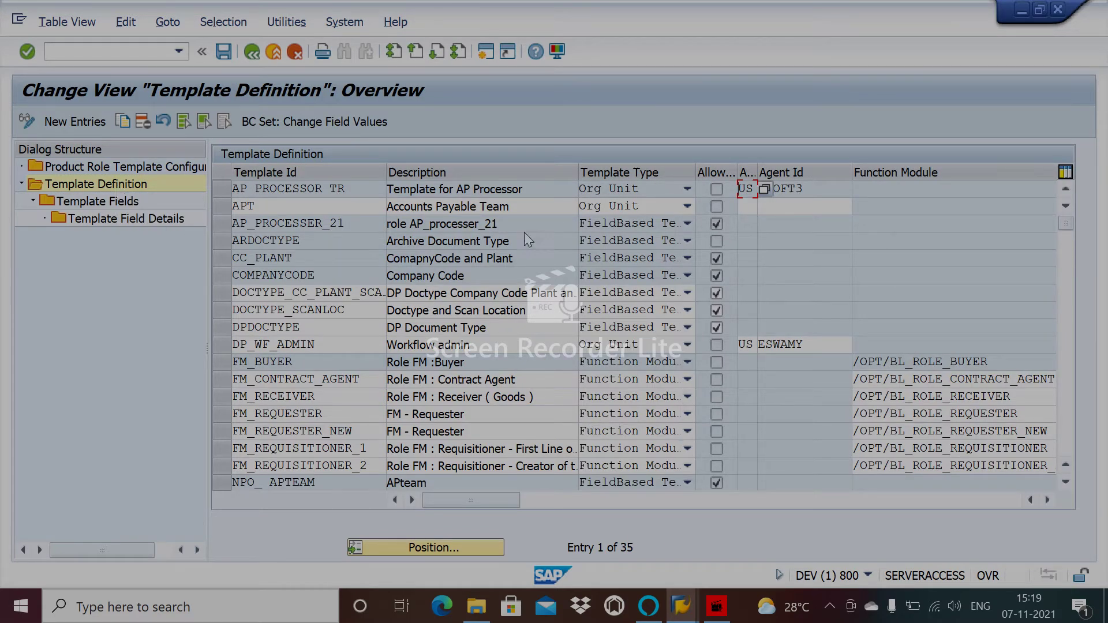
click(513, 222)
click(687, 223)
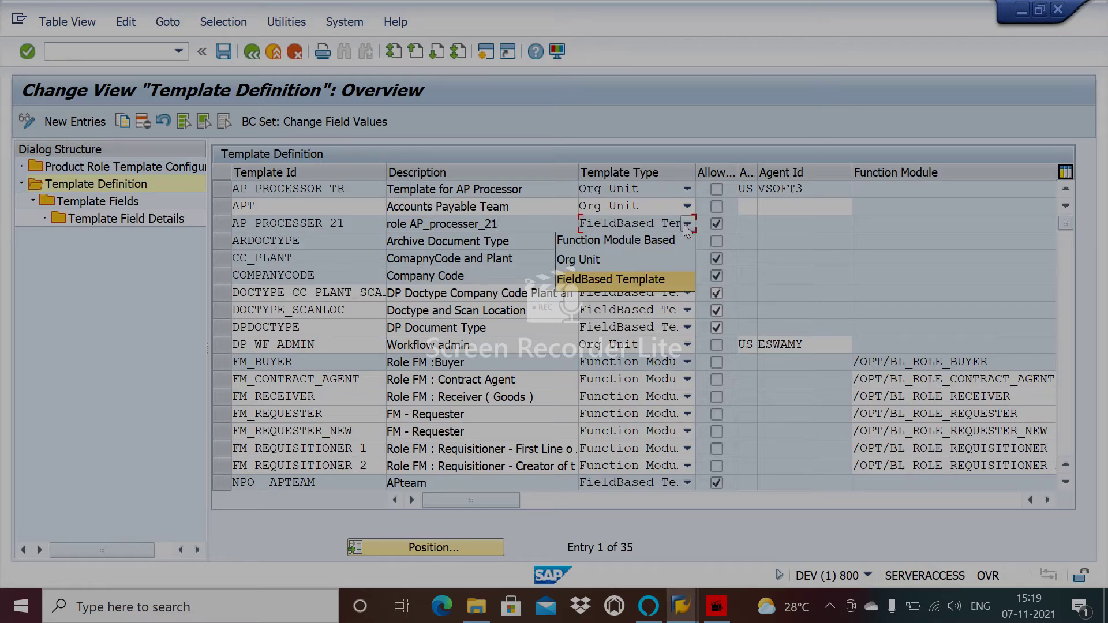
click(770, 268)
- Open the template fields of AP_PROCESSER_21 and review the Company Code field's reference table and reference field
click(114, 201)
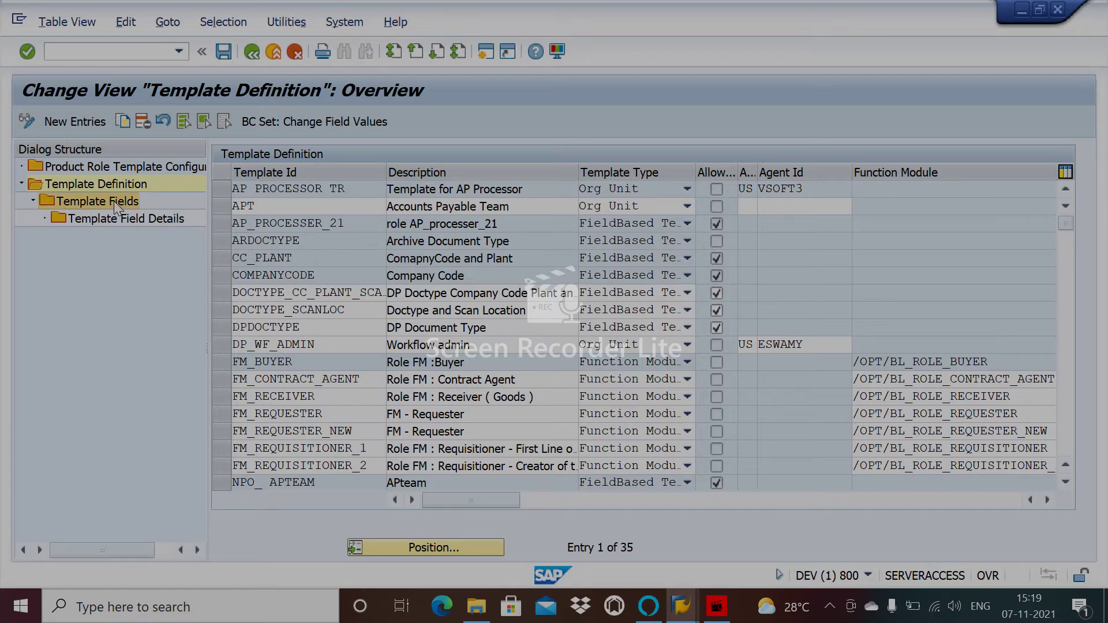
click(222, 223)
double_click(82, 200)
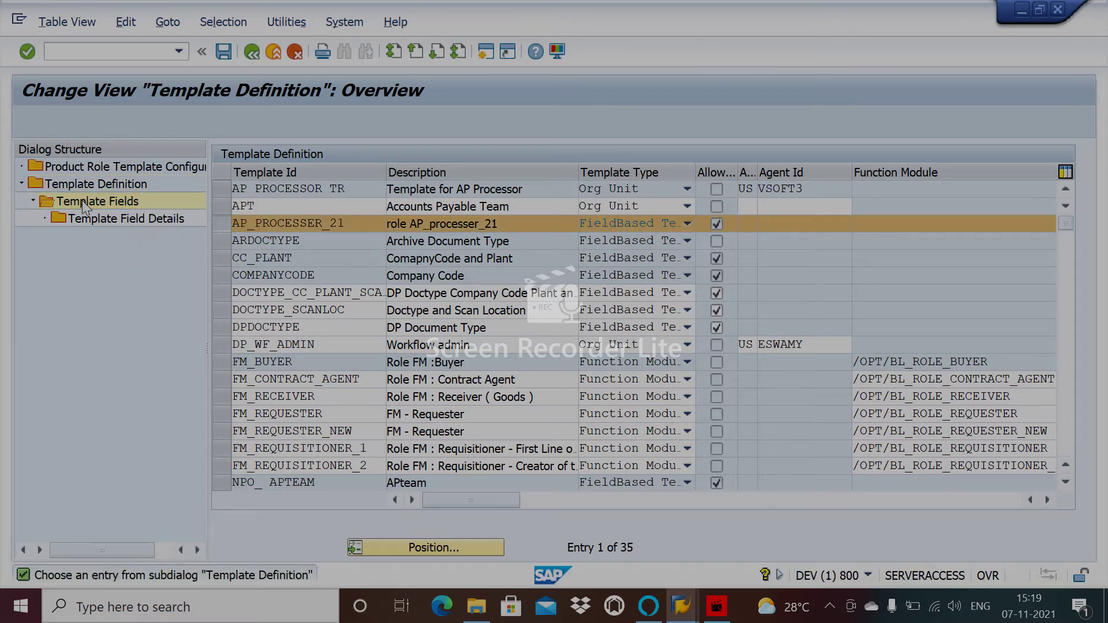
double_click(410, 265)
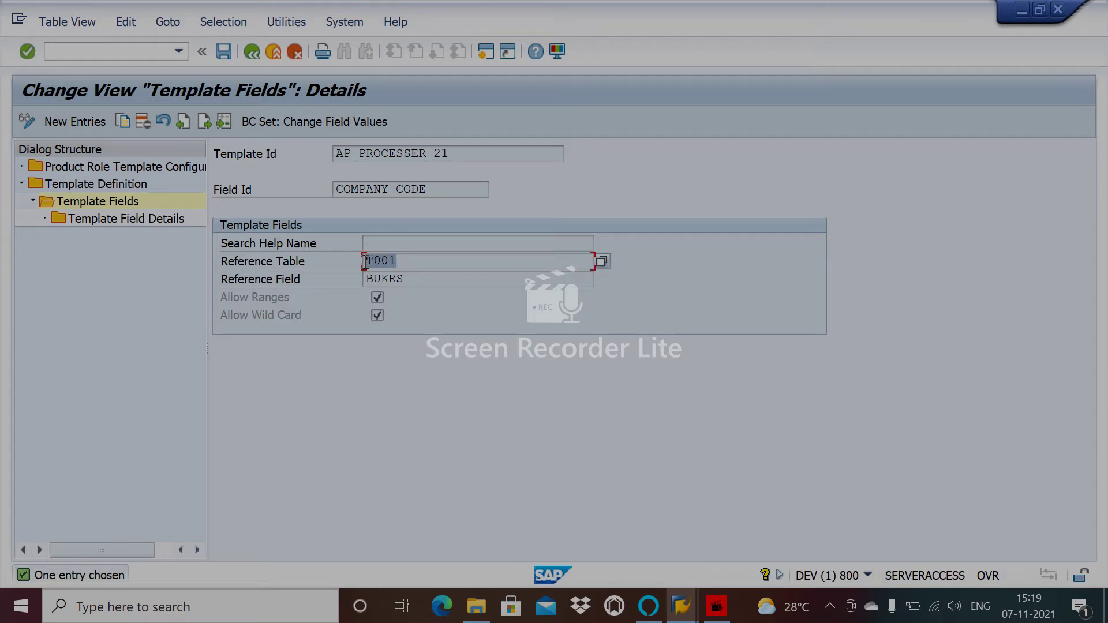
click(414, 279)
drag(414, 279, 344, 282)
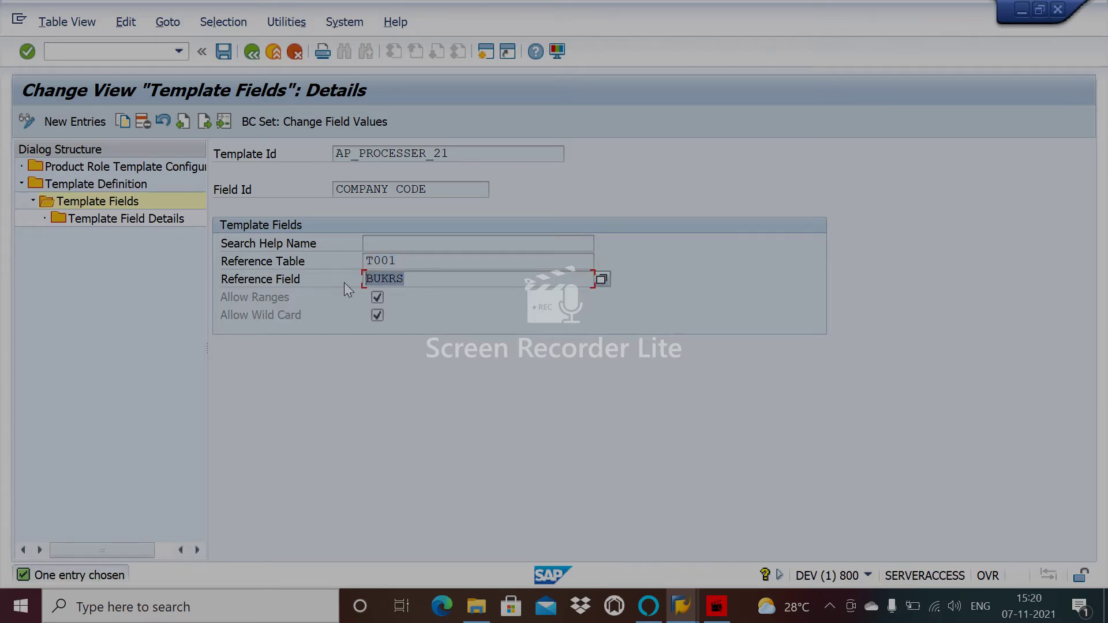
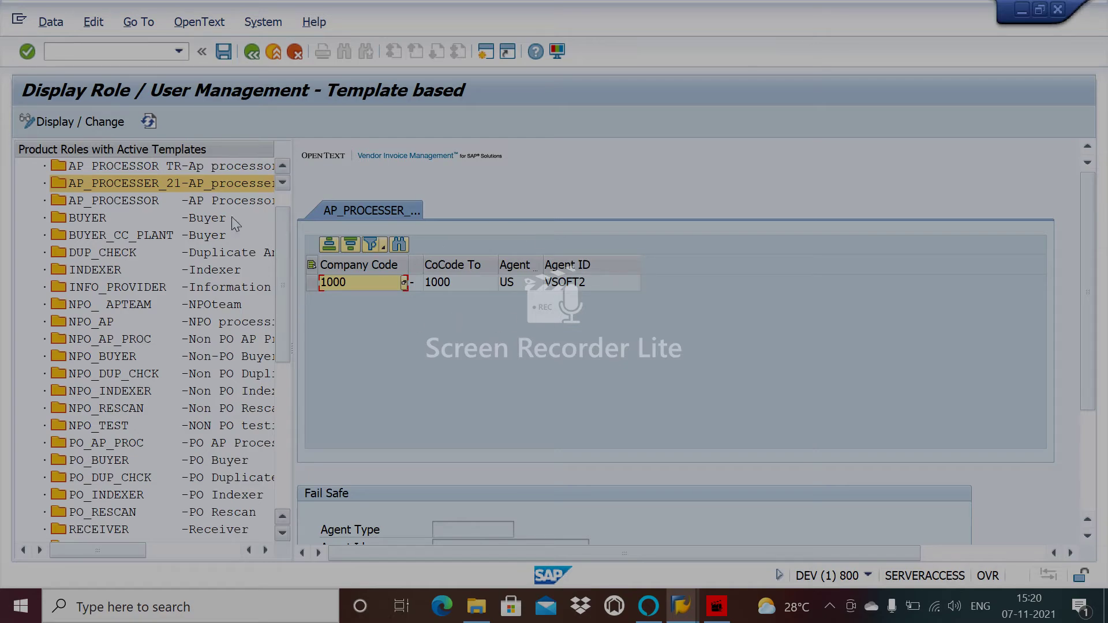
- Open the AP_PROCESSOR role assignment and review the available agent types, leaving the value unchanged
click(177, 204)
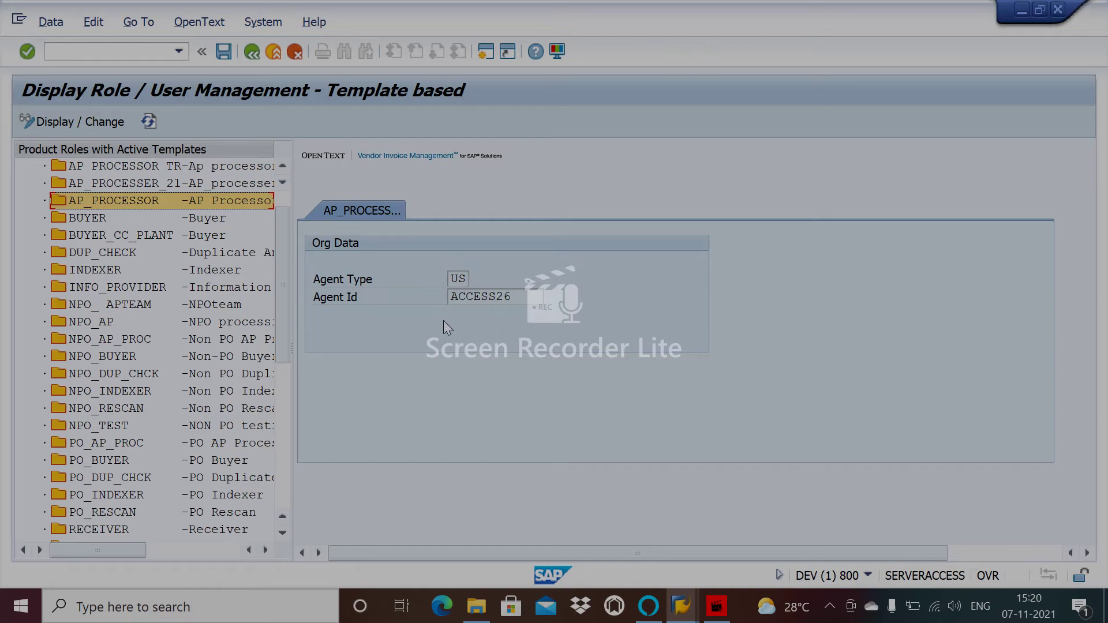
click(458, 279)
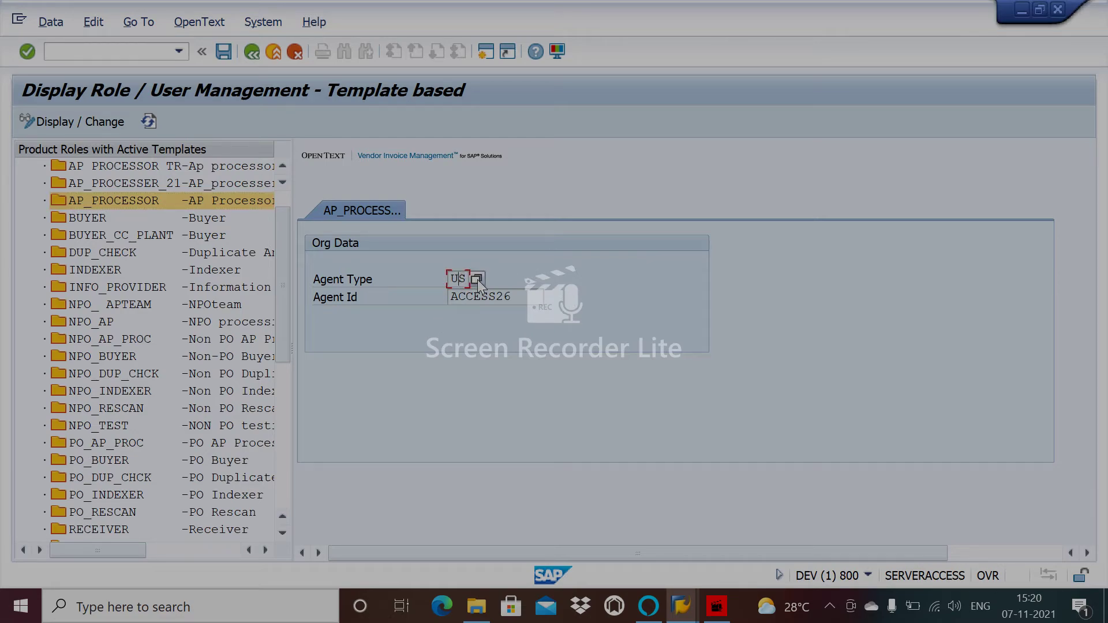
click(477, 279)
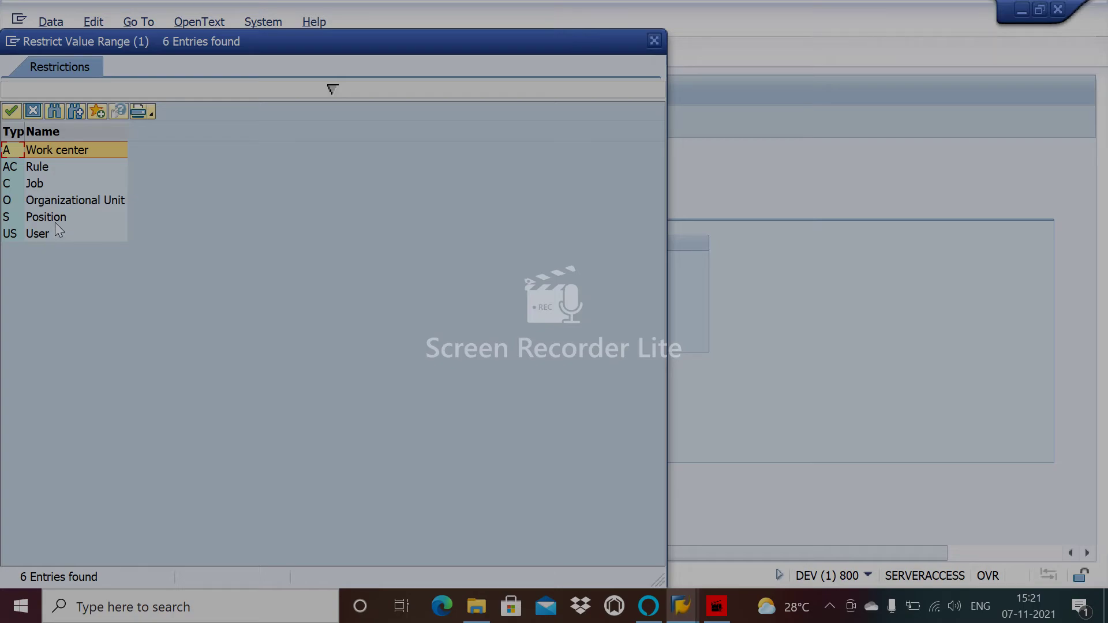
click(655, 42)
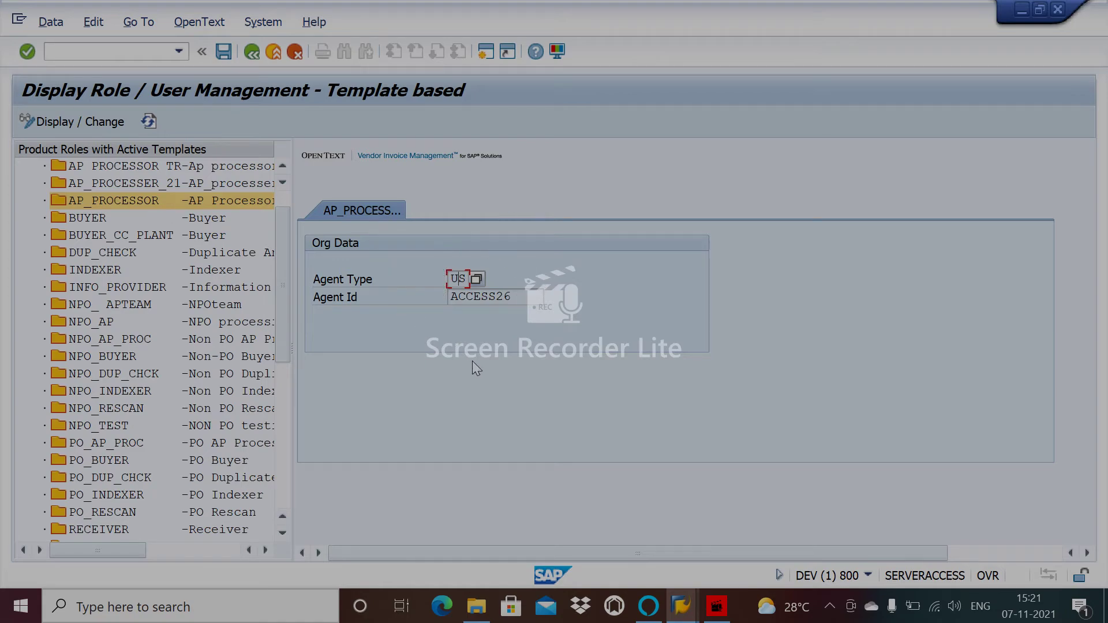
- Review the agent assignments of the product roles from BUYER through NPO_INDEXER, including BUYER_CC_PLANT, INDEXER, INFO_PROVIDER and NPO_BUYER
click(155, 220)
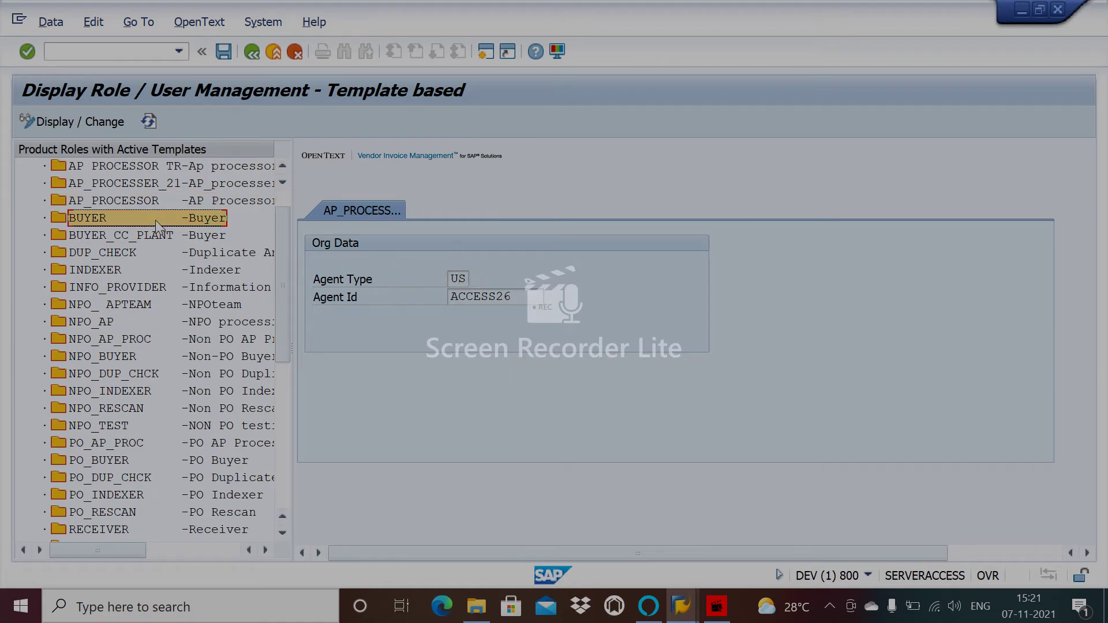
click(155, 234)
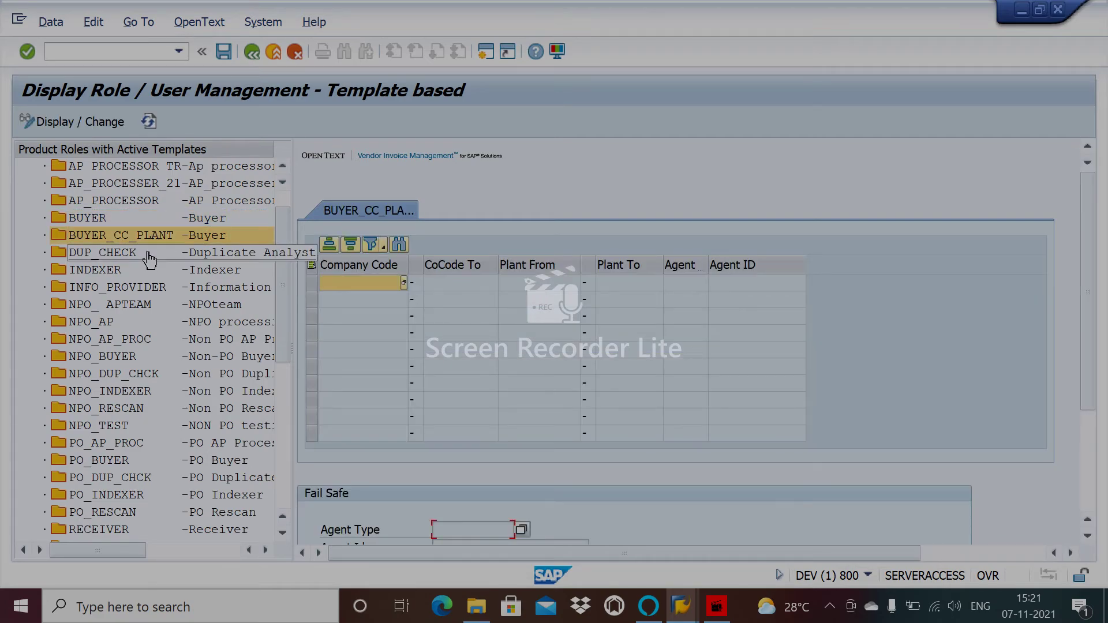
click(148, 252)
click(139, 276)
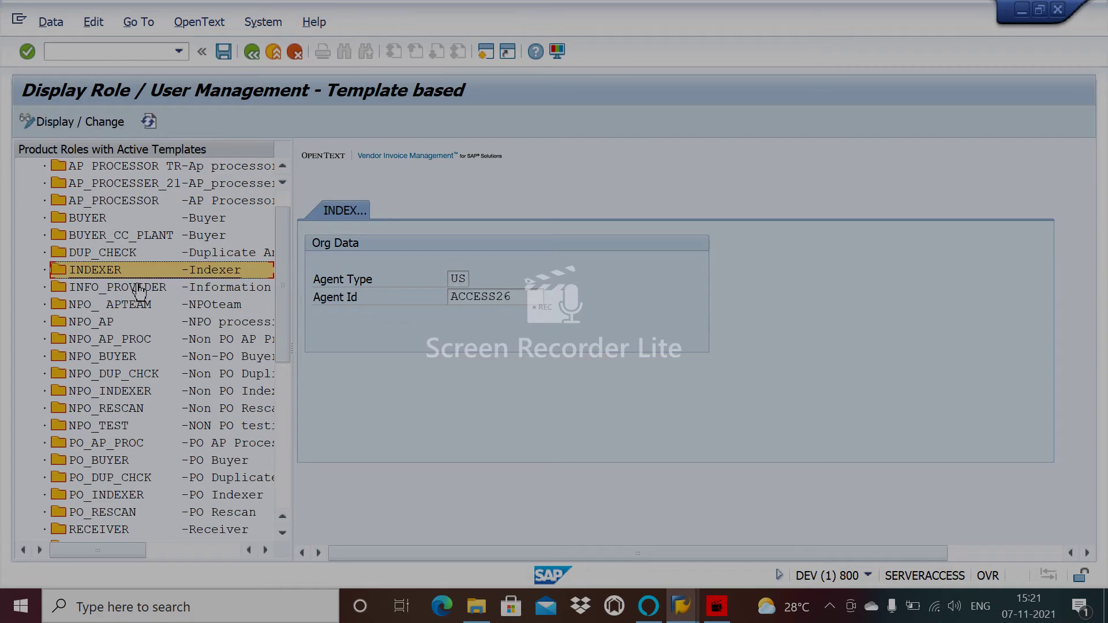
click(141, 288)
click(141, 306)
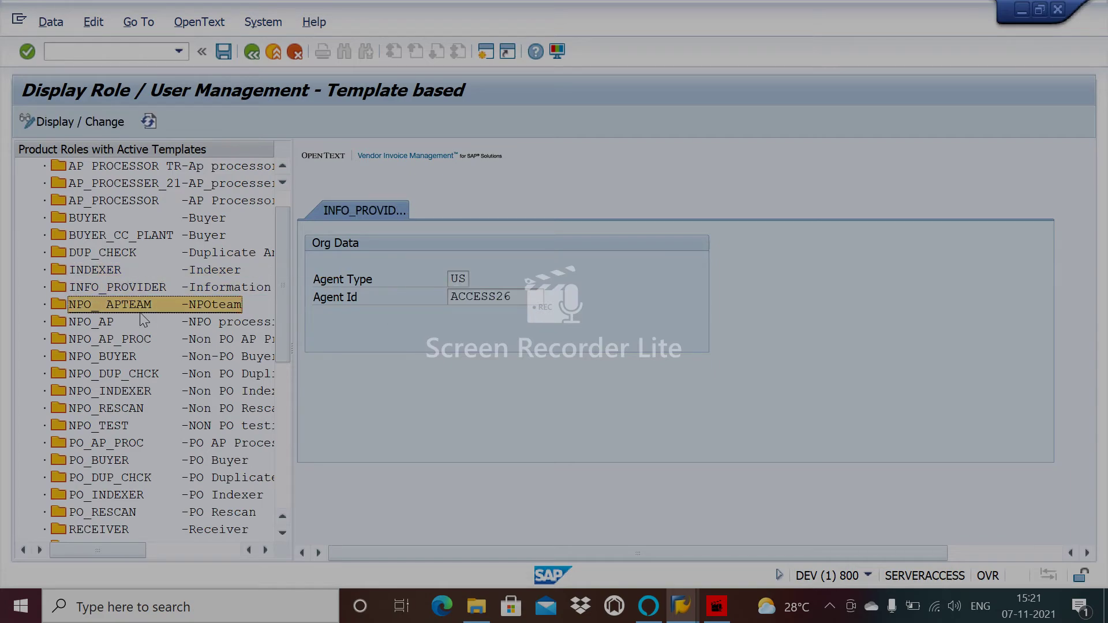
click(150, 359)
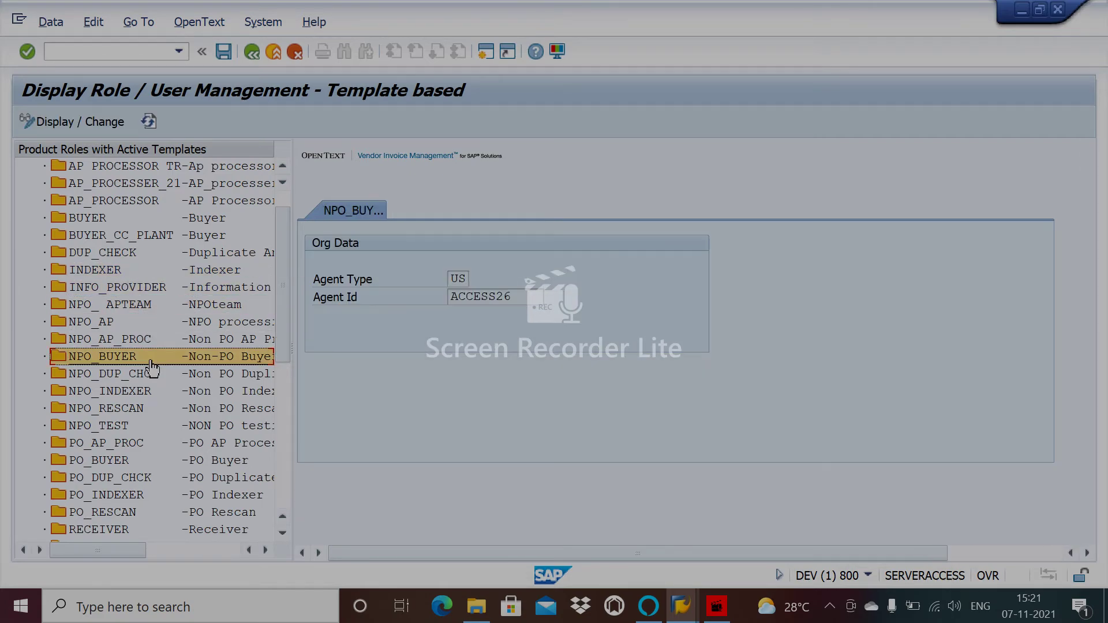
click(154, 392)
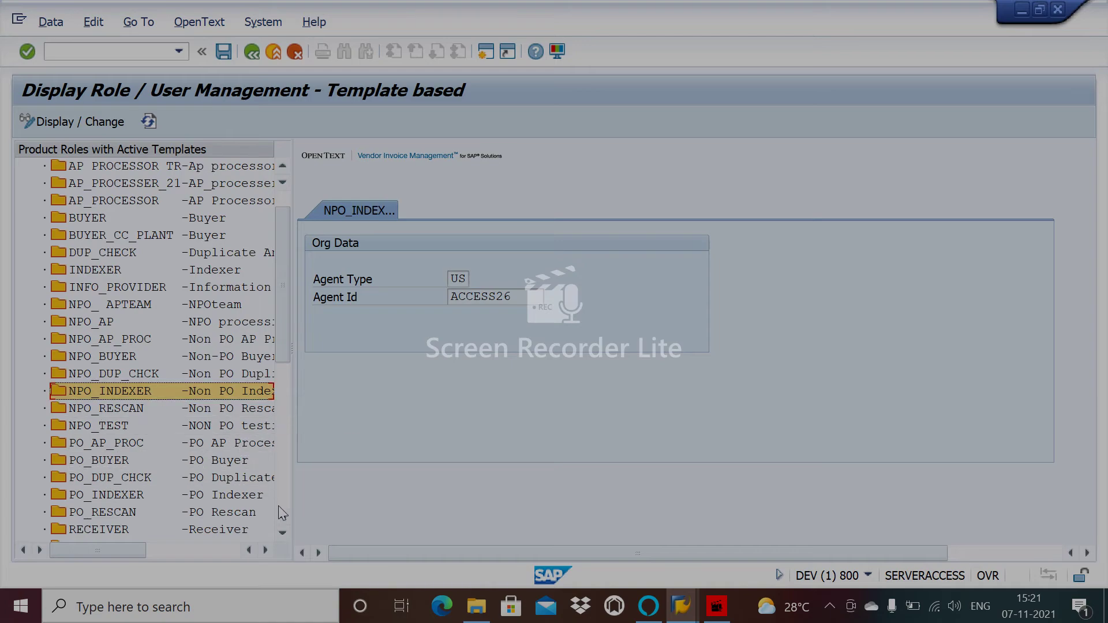
- Review the agent assignments of VENDOR_MAINT, RESCAN and the PO roles from PO_RESCAN up to PO_AP_PROC
click(283, 533)
drag(282, 533, 283, 533)
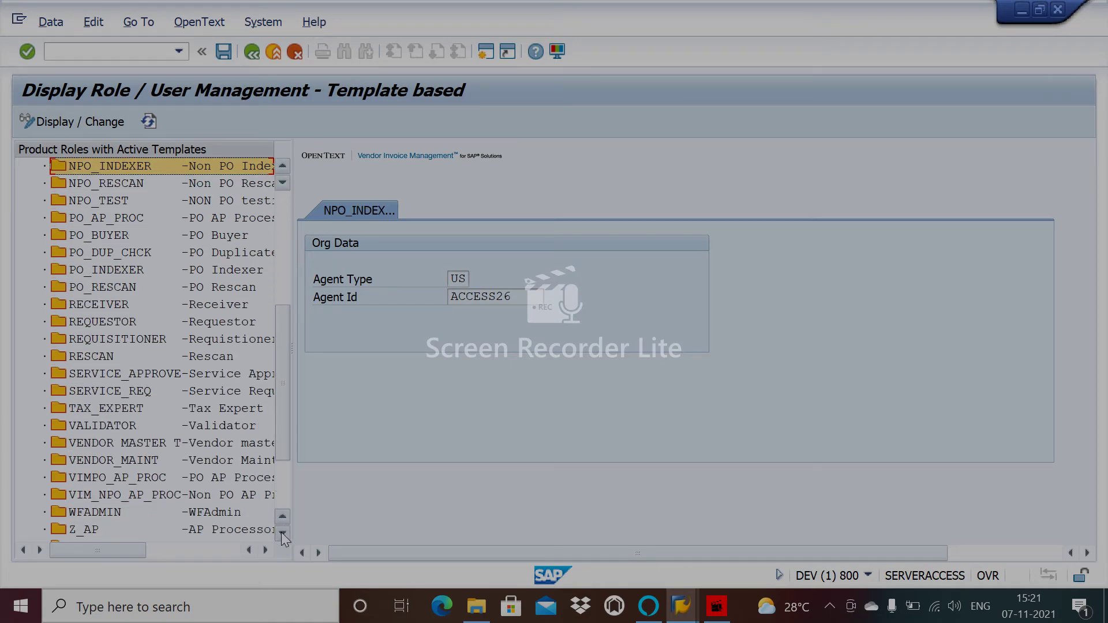
click(170, 461)
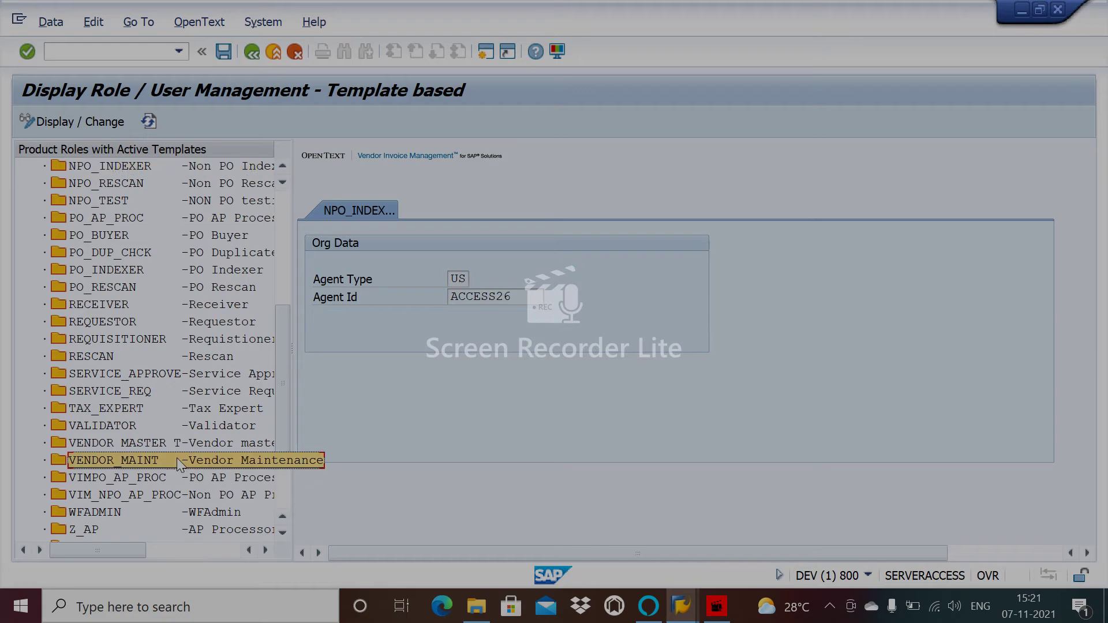
click(130, 358)
click(131, 290)
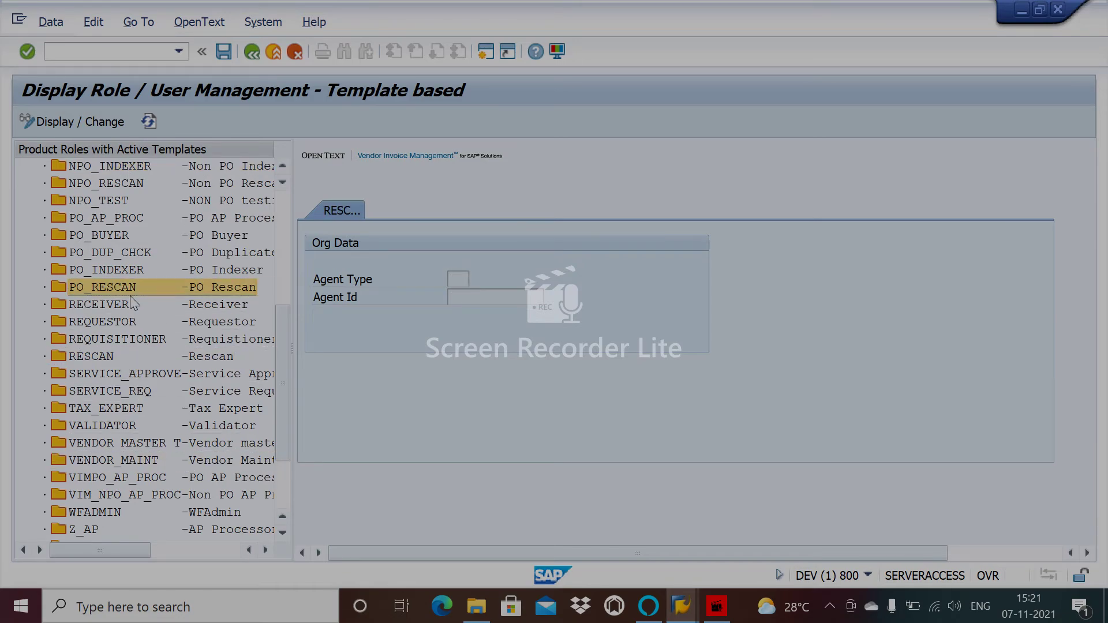
click(123, 272)
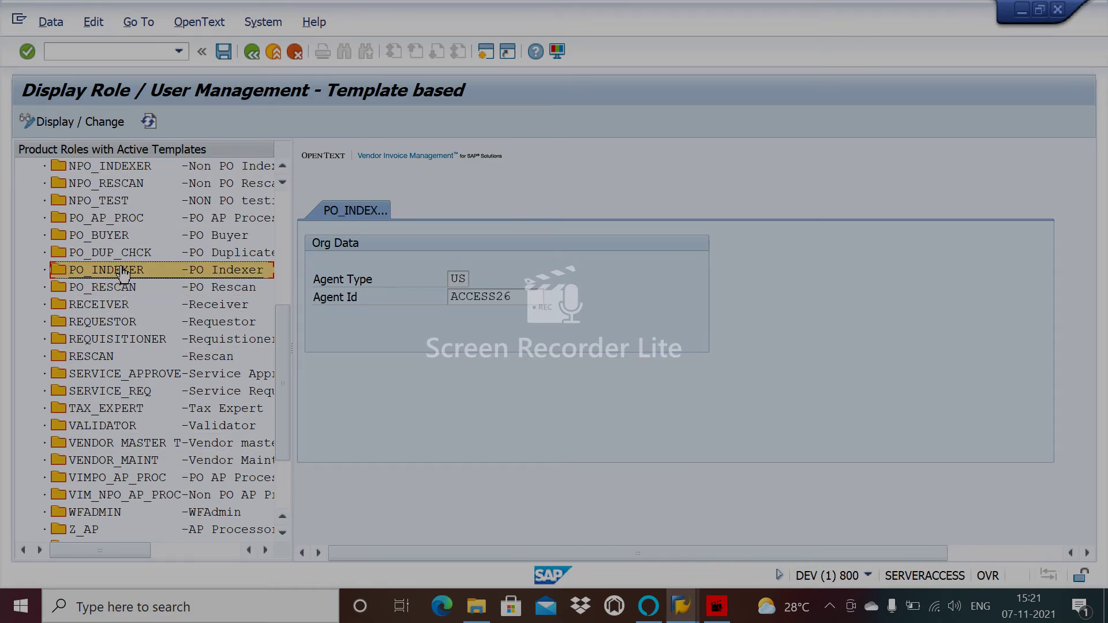
click(118, 253)
click(117, 237)
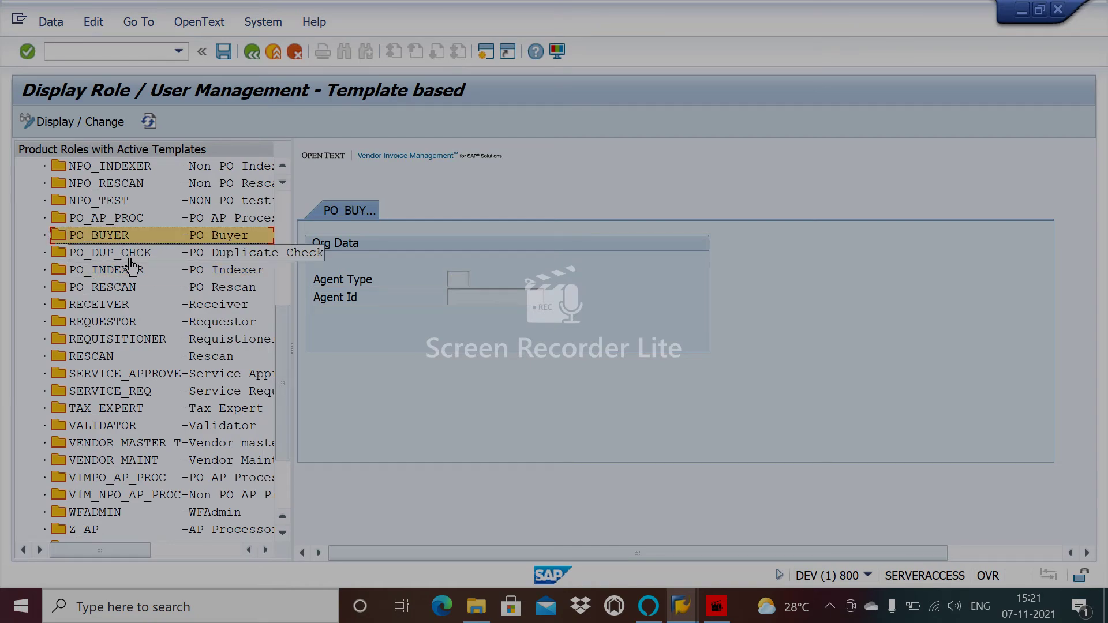
click(130, 254)
click(120, 217)
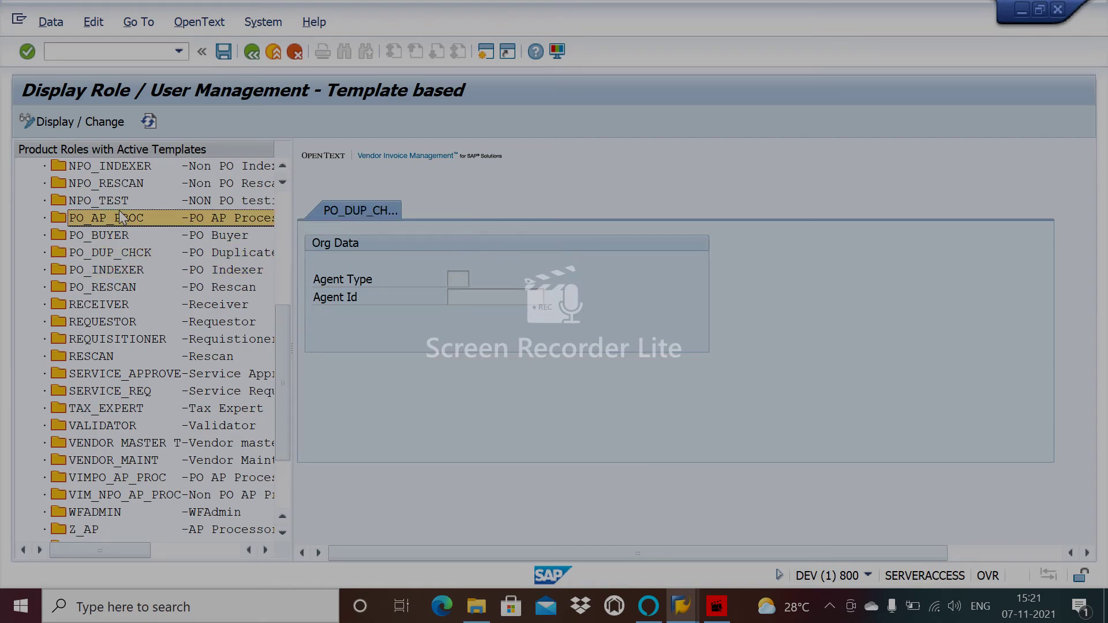
- Check the agent assignments of the WFADMIN and VIMPO_AP_PROC roles
click(286, 486)
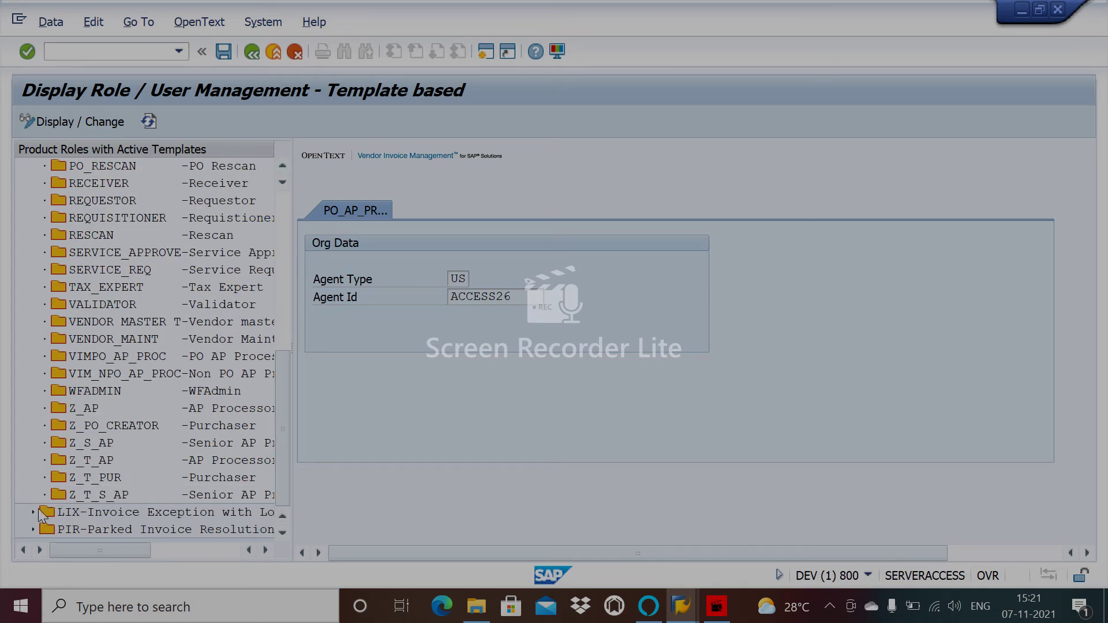
click(128, 392)
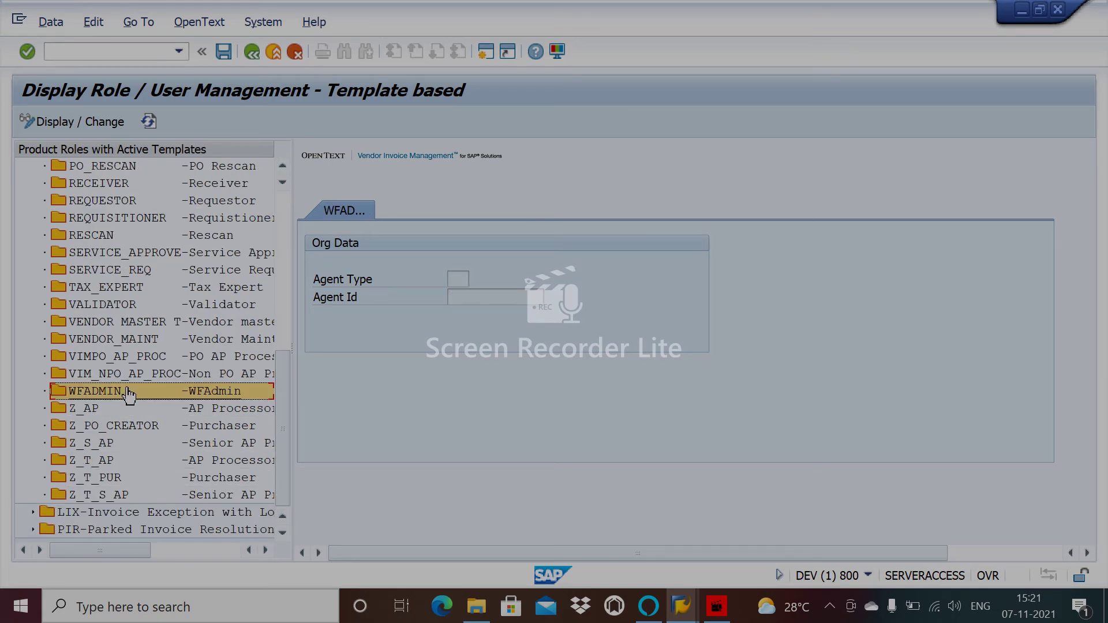
click(121, 358)
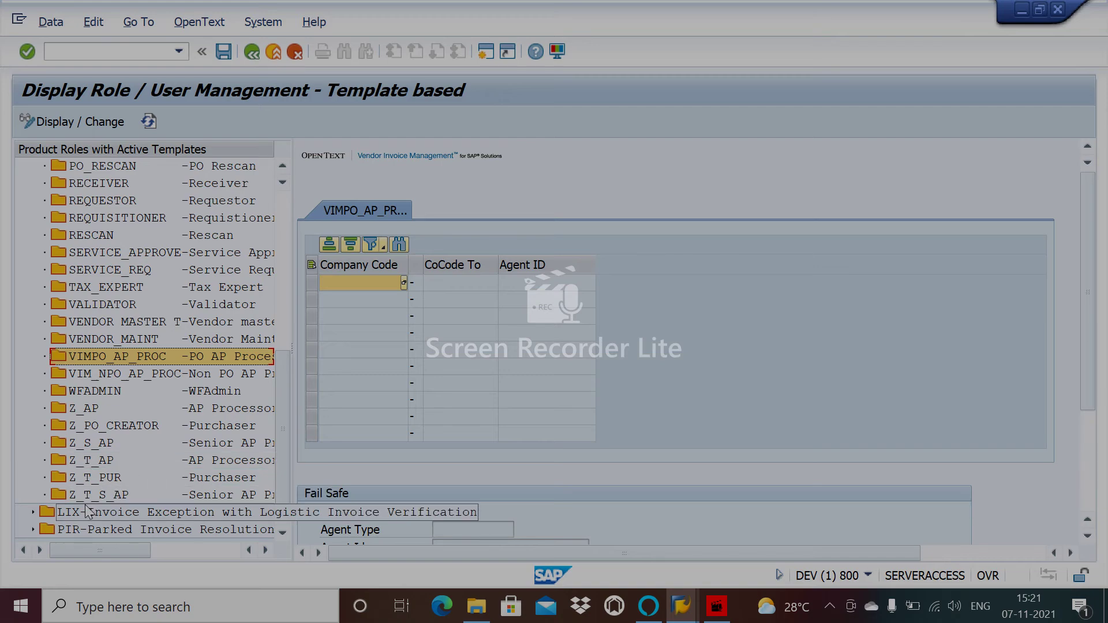
- Expand the LIX invoice exception roles and check the assignments of ZVIM_AP TEAM and ZVIM_BUYER21
click(33, 512)
click(138, 497)
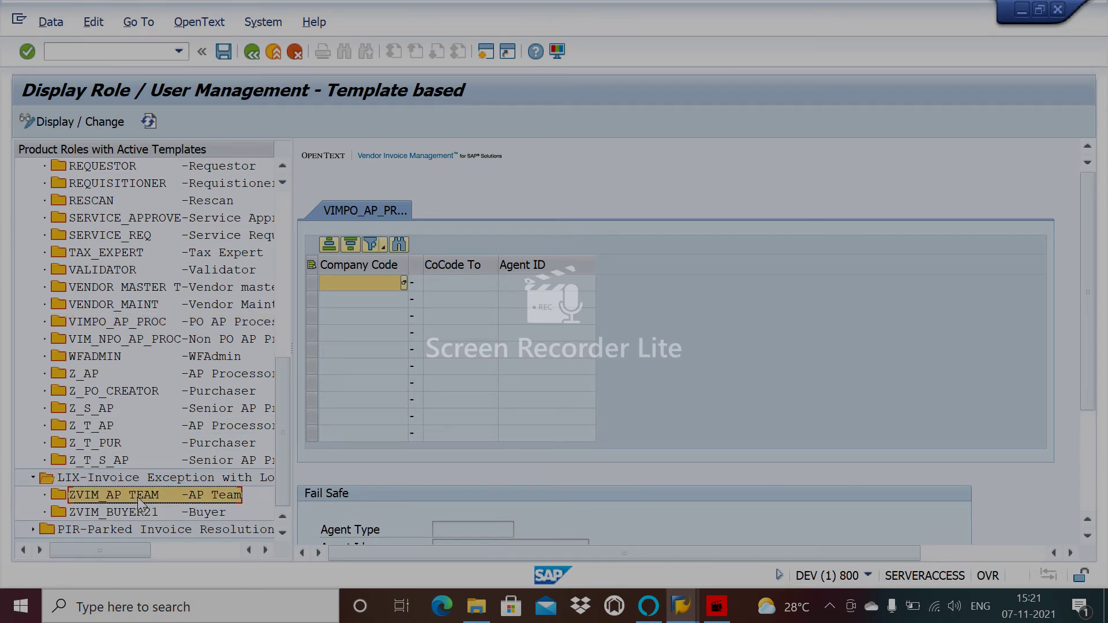
click(134, 511)
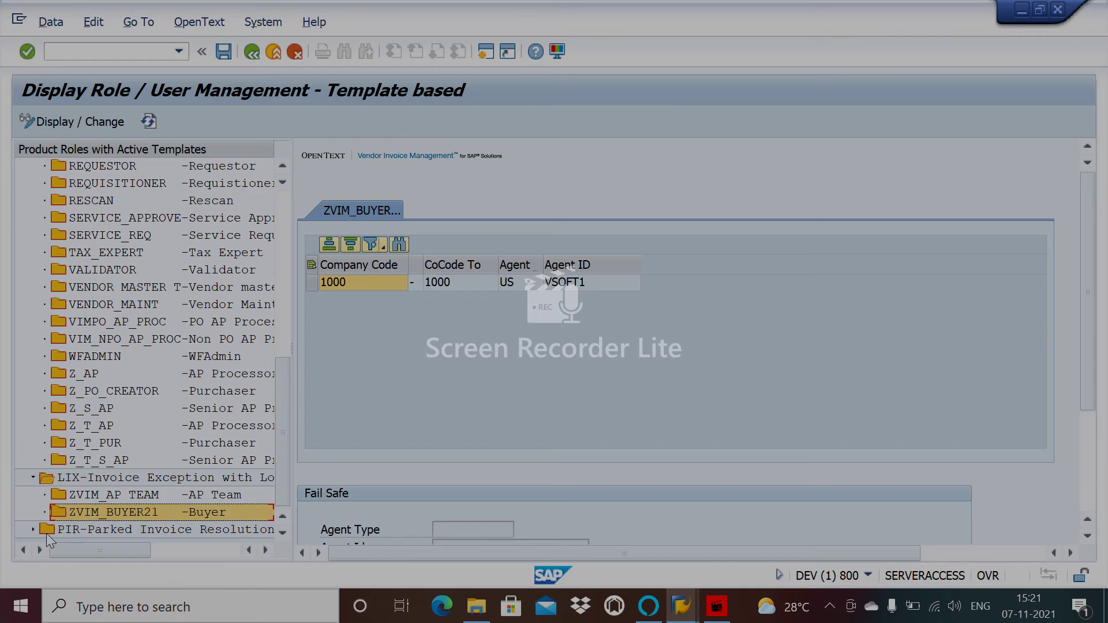
- Expand the PIR parked invoice roles and review their agent assignments, including TAX_EXPERT, NPO_TESP, REQUESTOR, BUYER, CODER, APPARK and VENDOR_MAINT
click(33, 530)
click(113, 511)
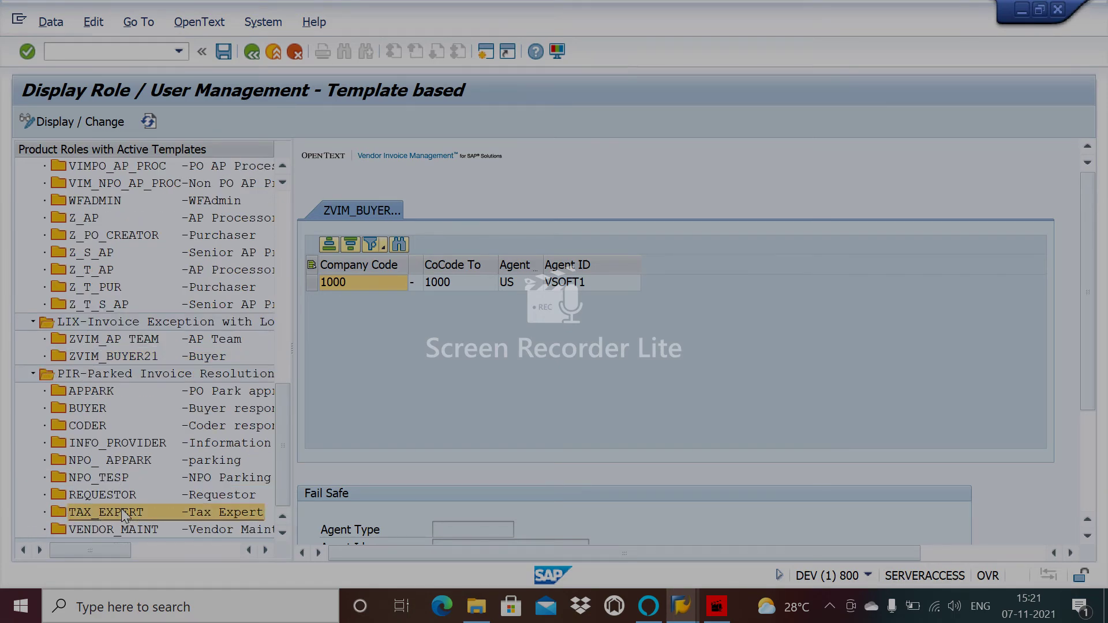
click(107, 478)
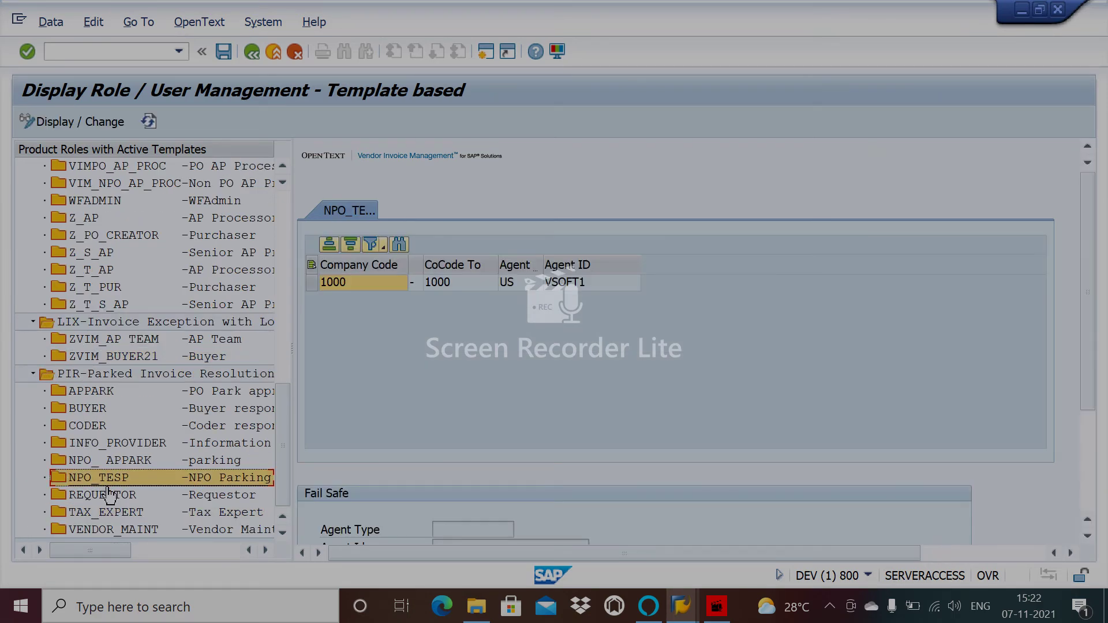
click(110, 496)
click(110, 445)
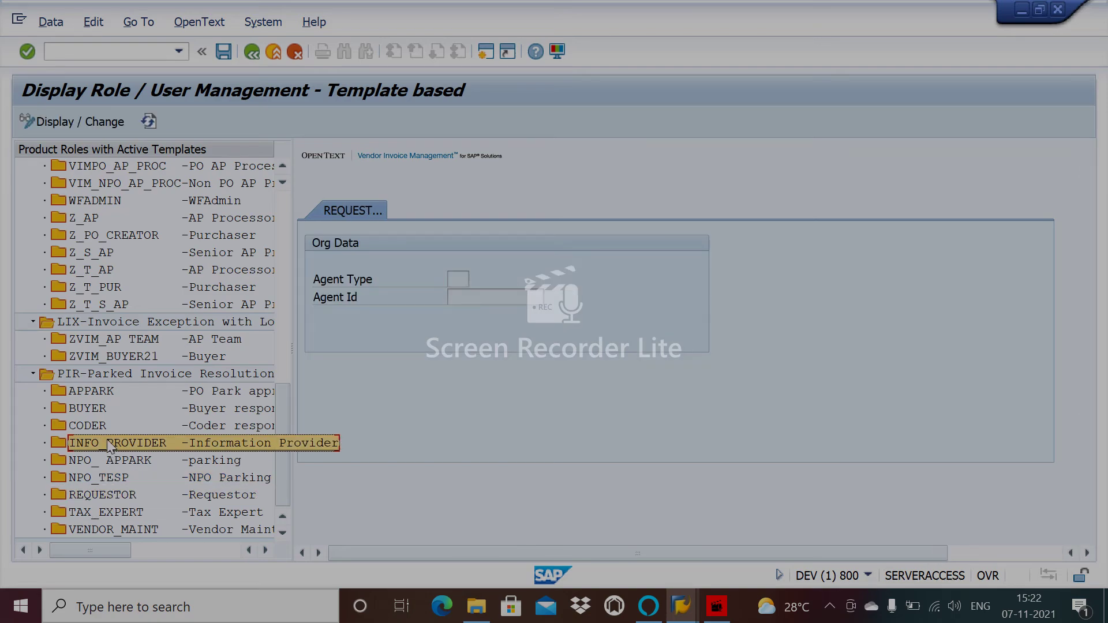
click(88, 409)
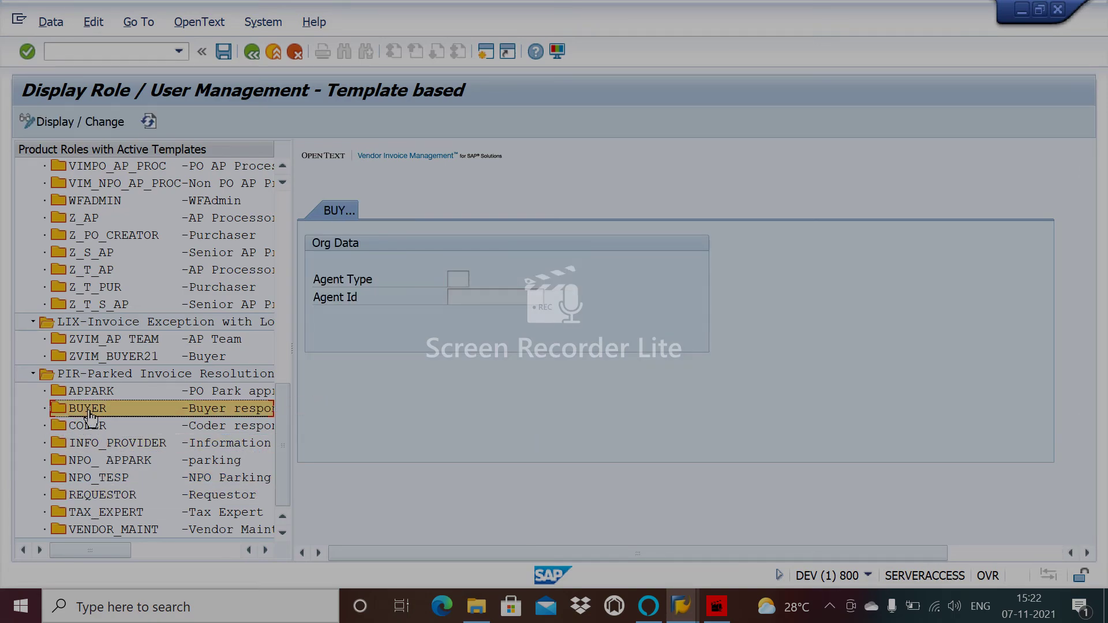
click(96, 428)
click(90, 391)
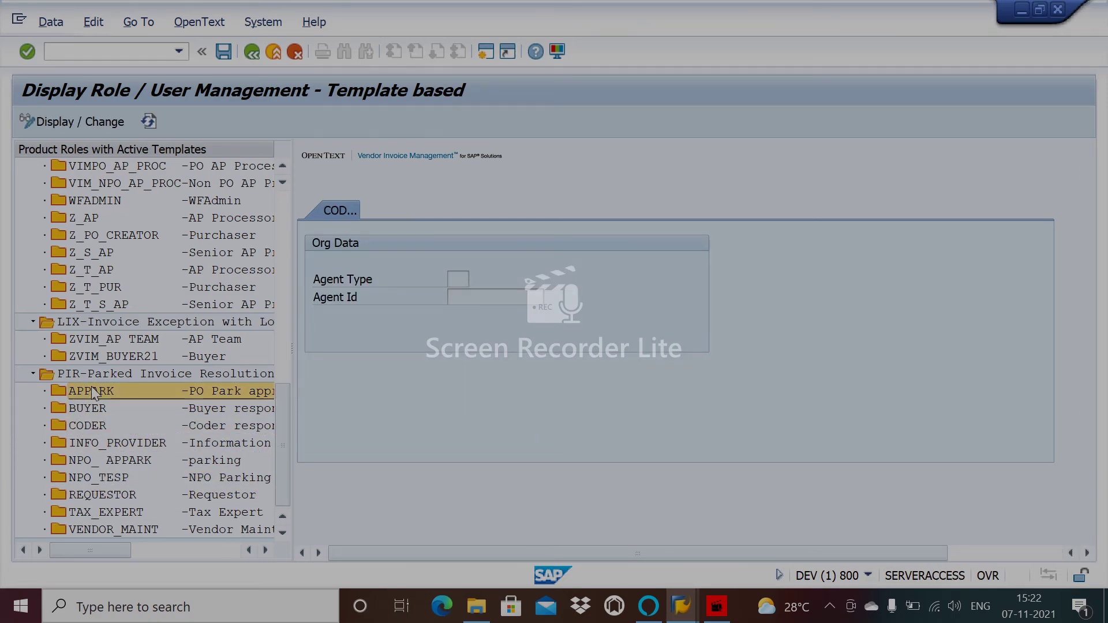
click(133, 528)
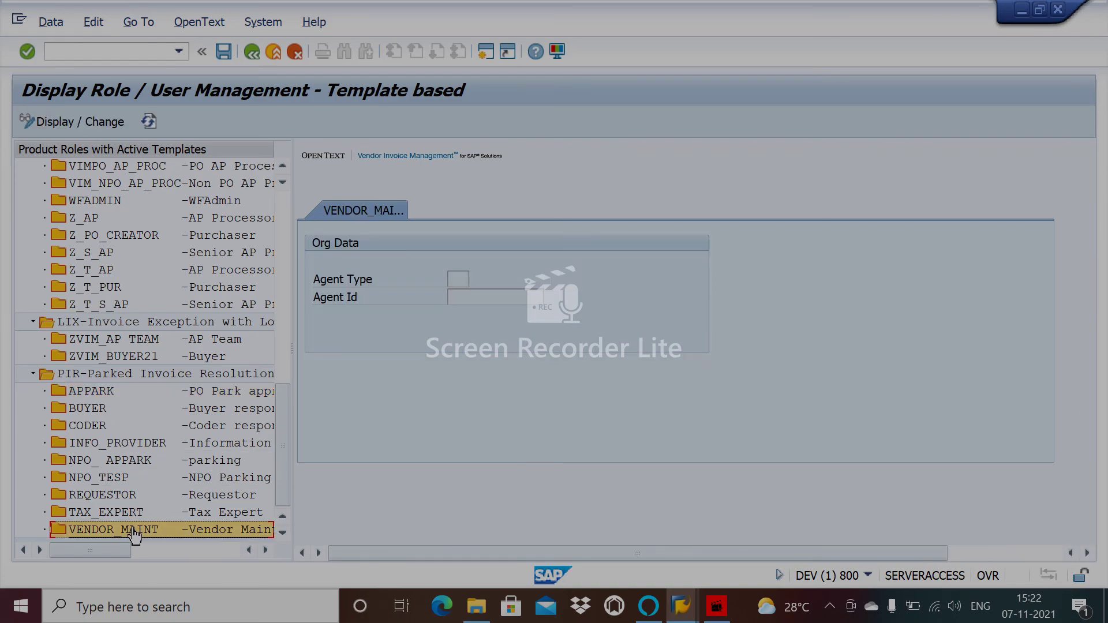
- Compare the org data and template fields of the WFADMIN, VIM_NPO_AP_PROC, VENDOR_MAINT and VALIDATOR roles
click(136, 198)
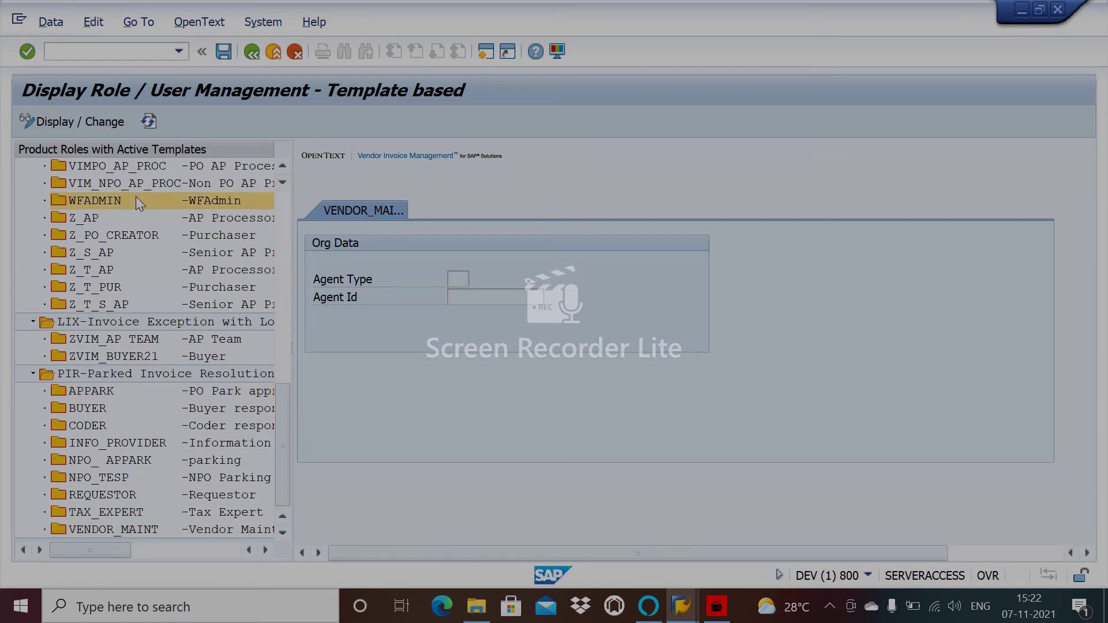
click(136, 187)
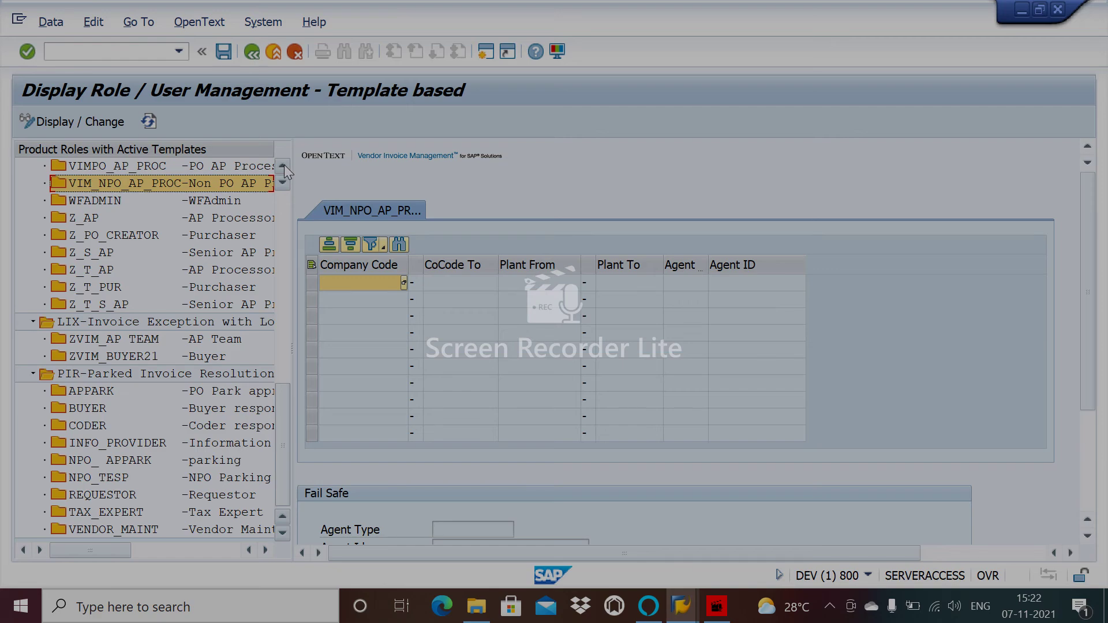
click(283, 167)
click(283, 167)
click(283, 167)
click(282, 167)
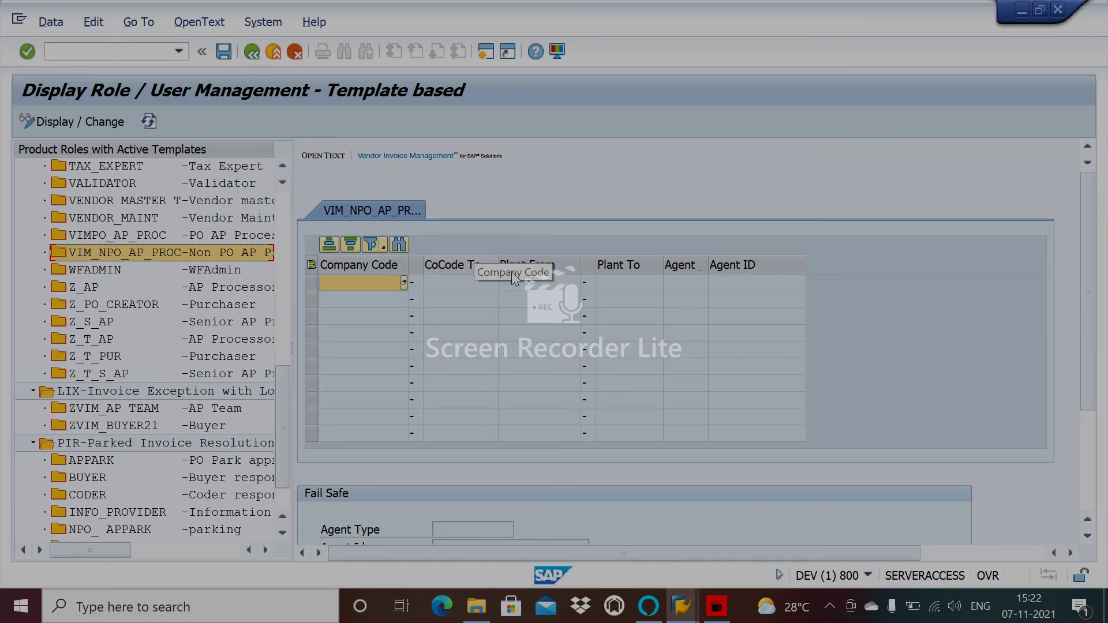
click(172, 219)
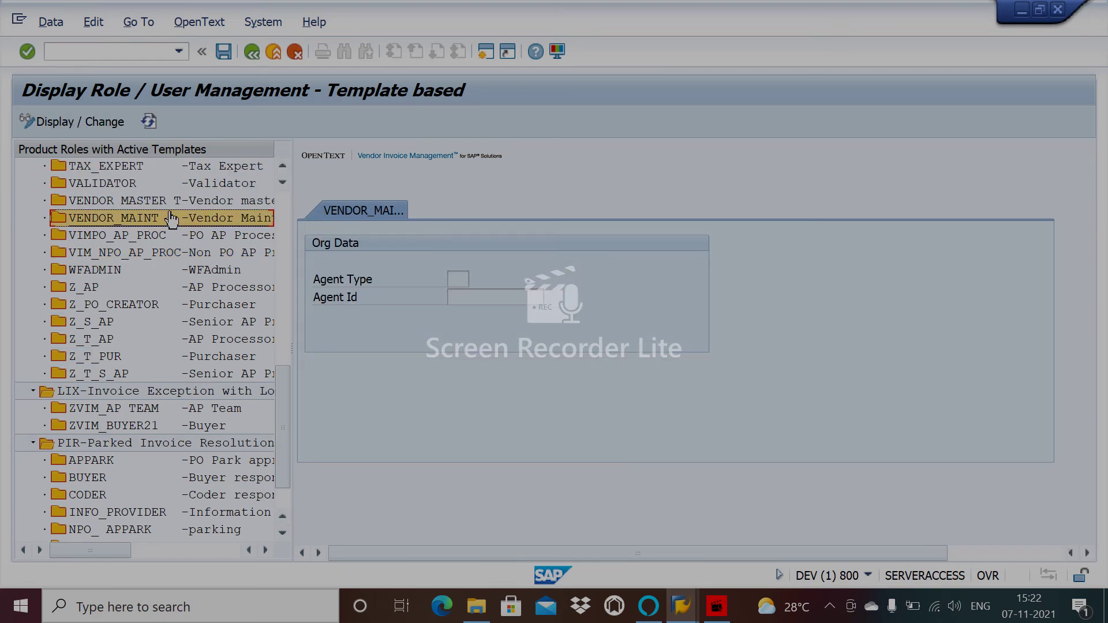
click(120, 186)
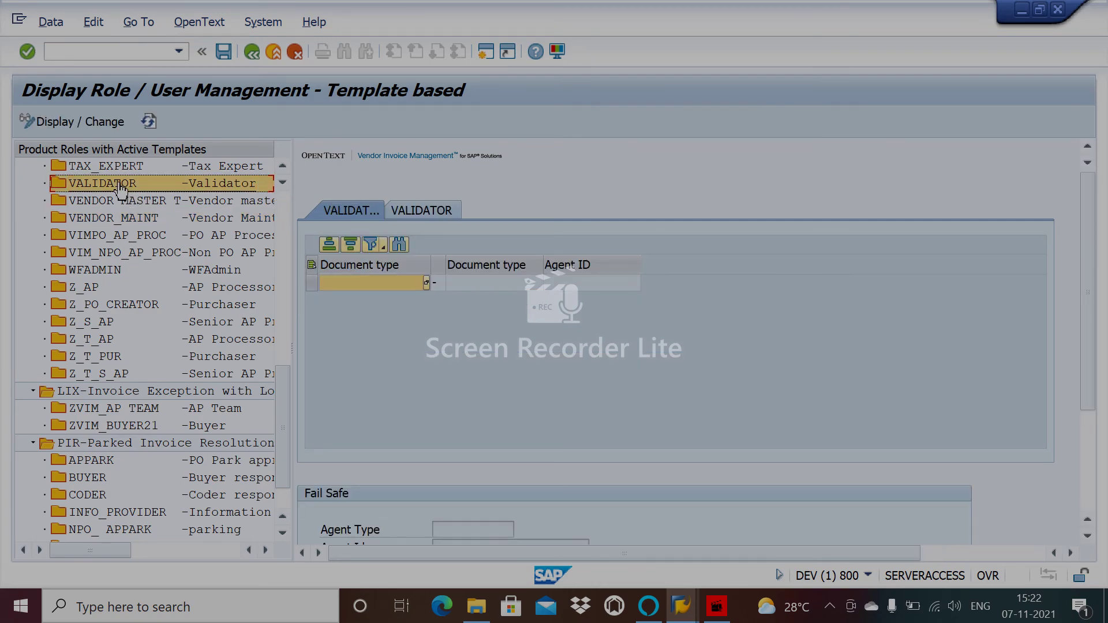
- Go back up the product role list and display the PO_BUYER role's agent assignment
click(283, 166)
click(283, 166)
click(282, 167)
click(283, 167)
click(283, 166)
click(283, 166)
click(283, 166)
click(283, 166)
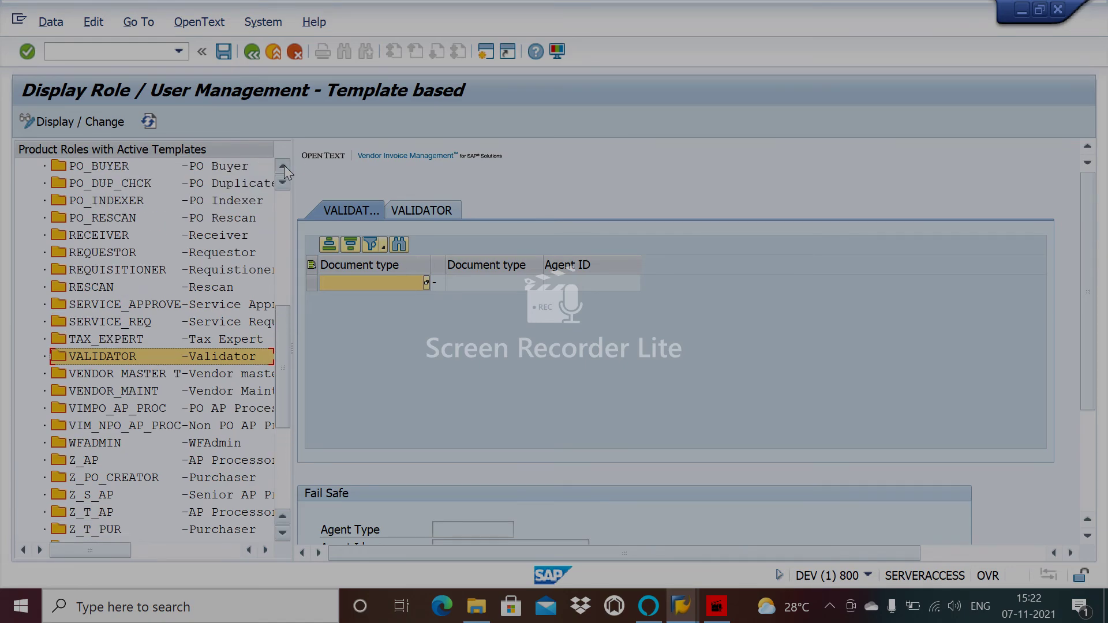
click(283, 167)
click(283, 167)
click(283, 166)
click(283, 166)
click(283, 166)
click(283, 166)
click(283, 167)
click(283, 166)
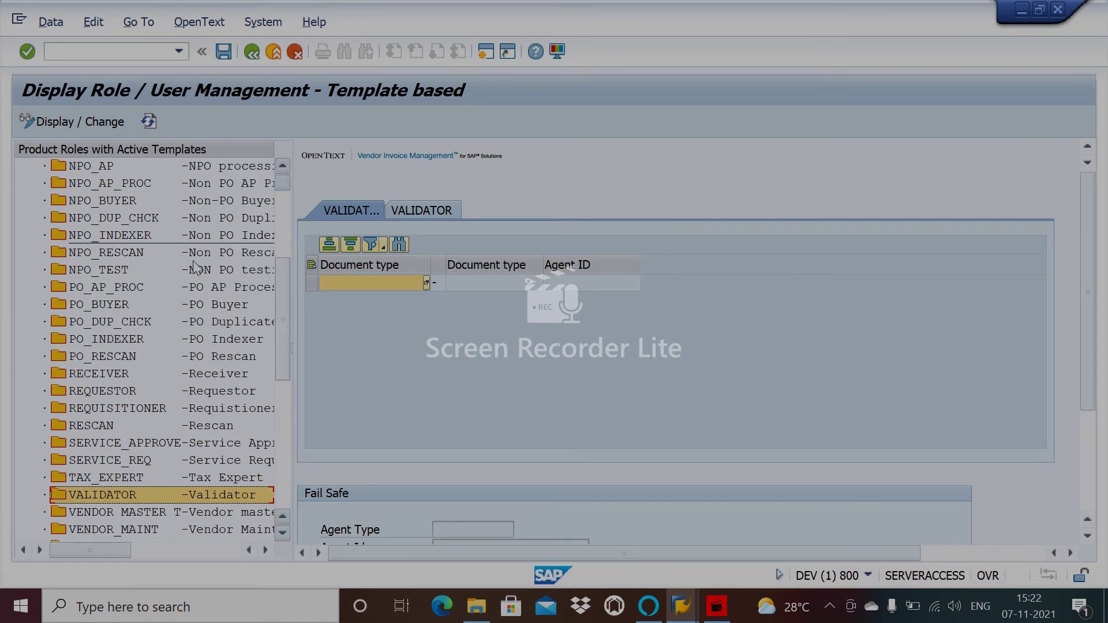
click(120, 307)
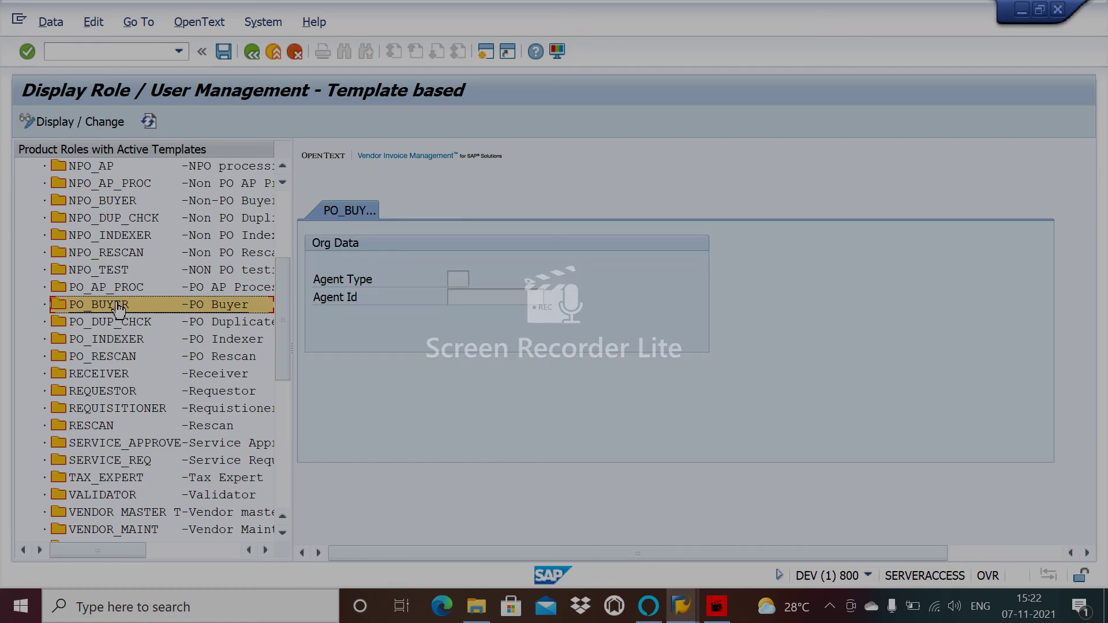
- Review the agent assignments of the PO_AP_PROC, NPO_TEST, NPO_INDEXER, NPO_BUYER, NPO_AP_PROC and NPO_AP product roles
click(101, 289)
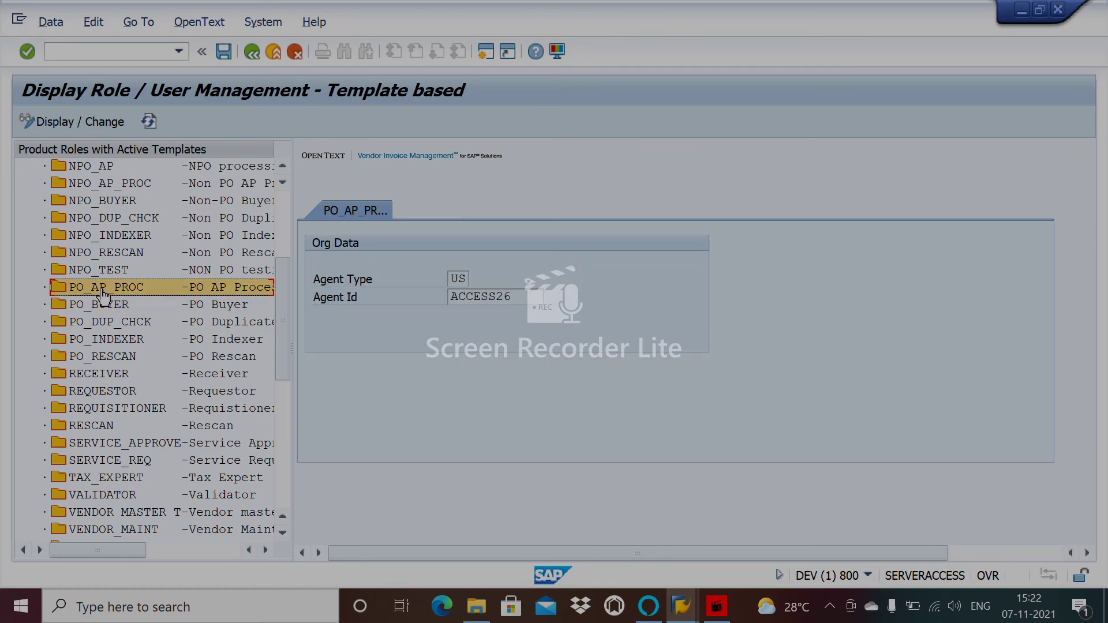
click(102, 268)
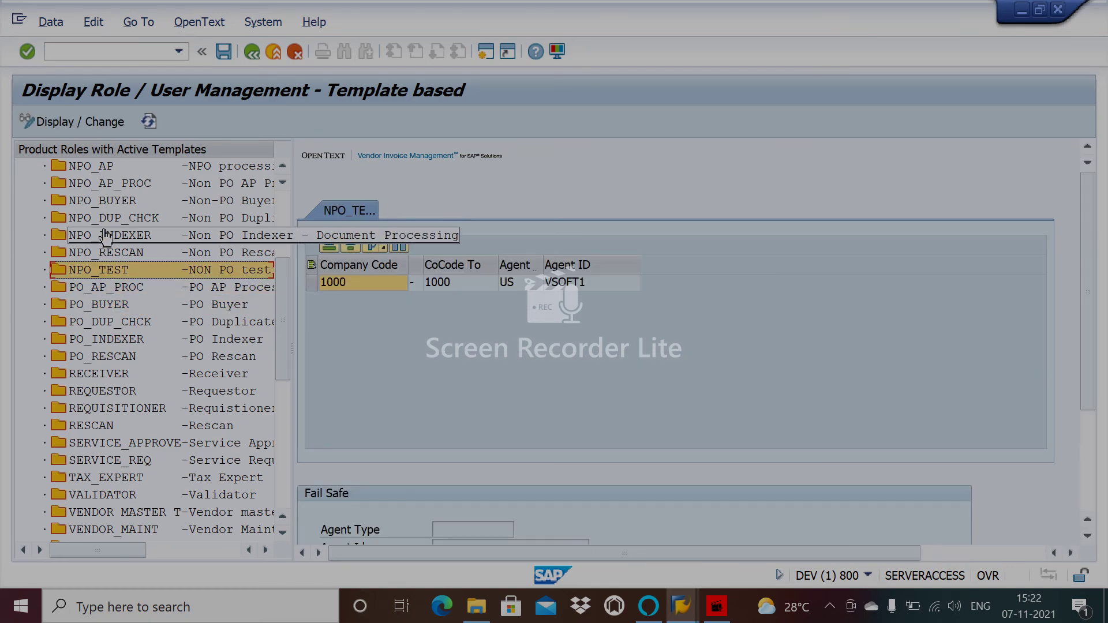
click(106, 236)
click(98, 203)
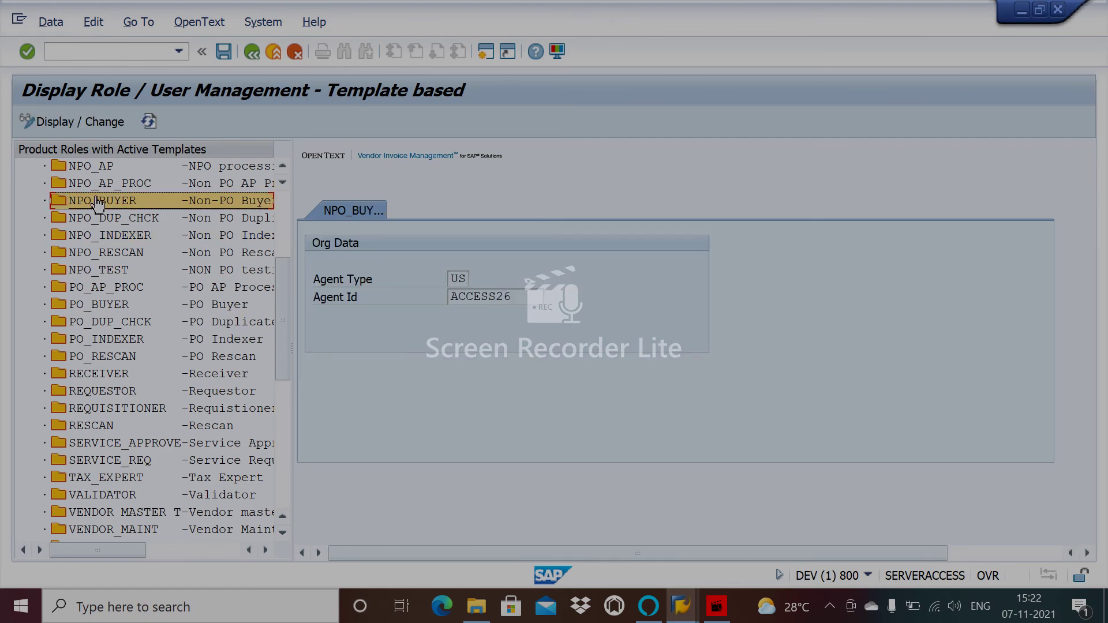
click(109, 184)
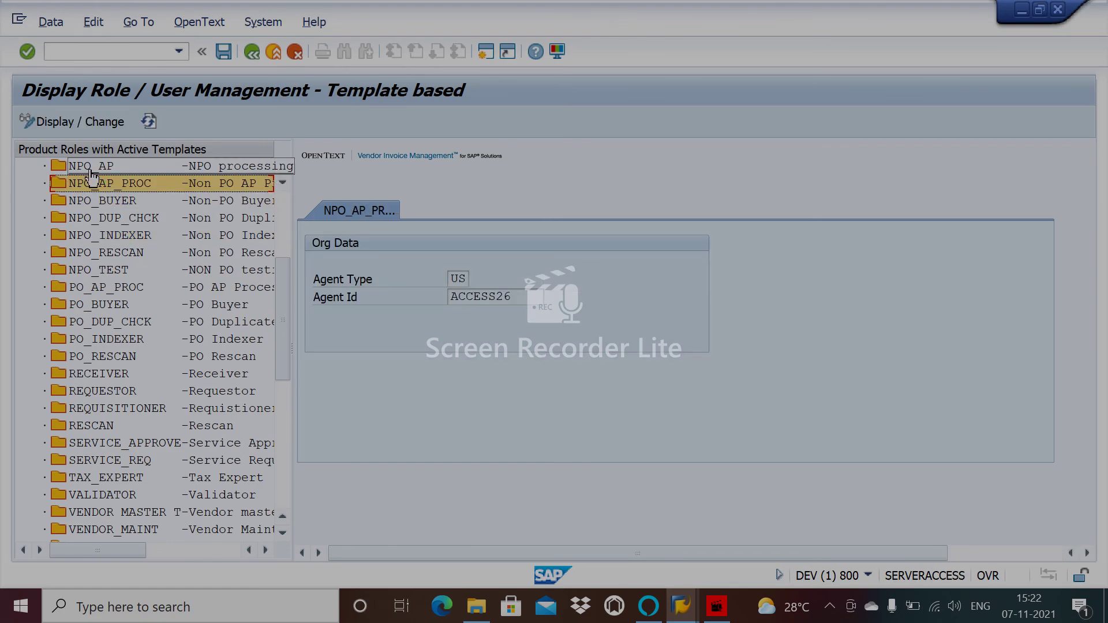
click(90, 168)
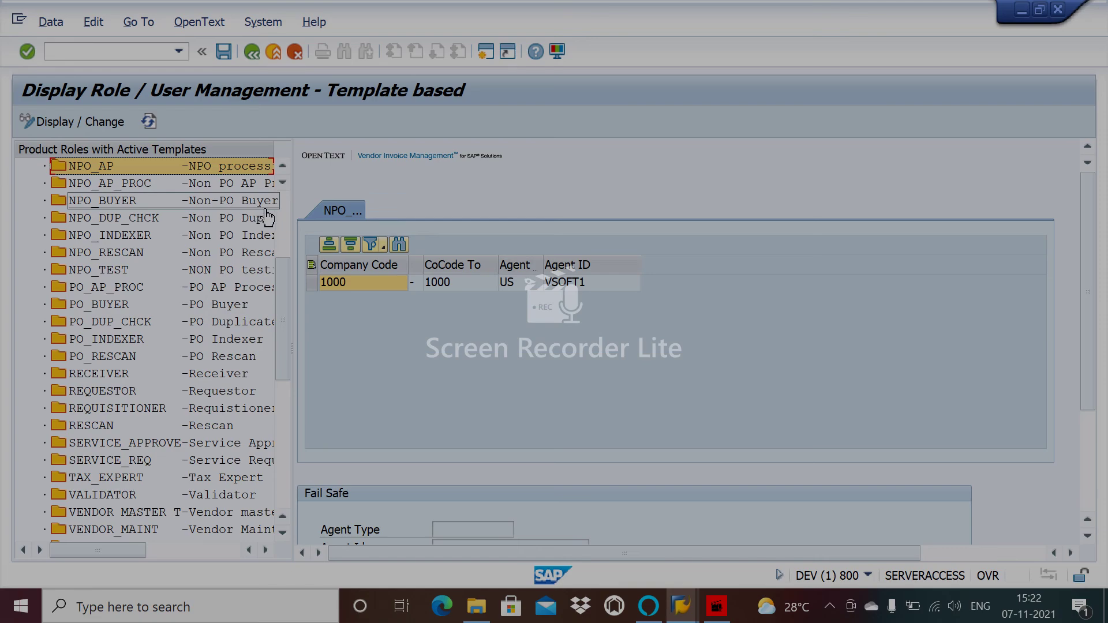
click(283, 166)
click(283, 167)
click(283, 166)
click(283, 167)
click(283, 167)
click(283, 167)
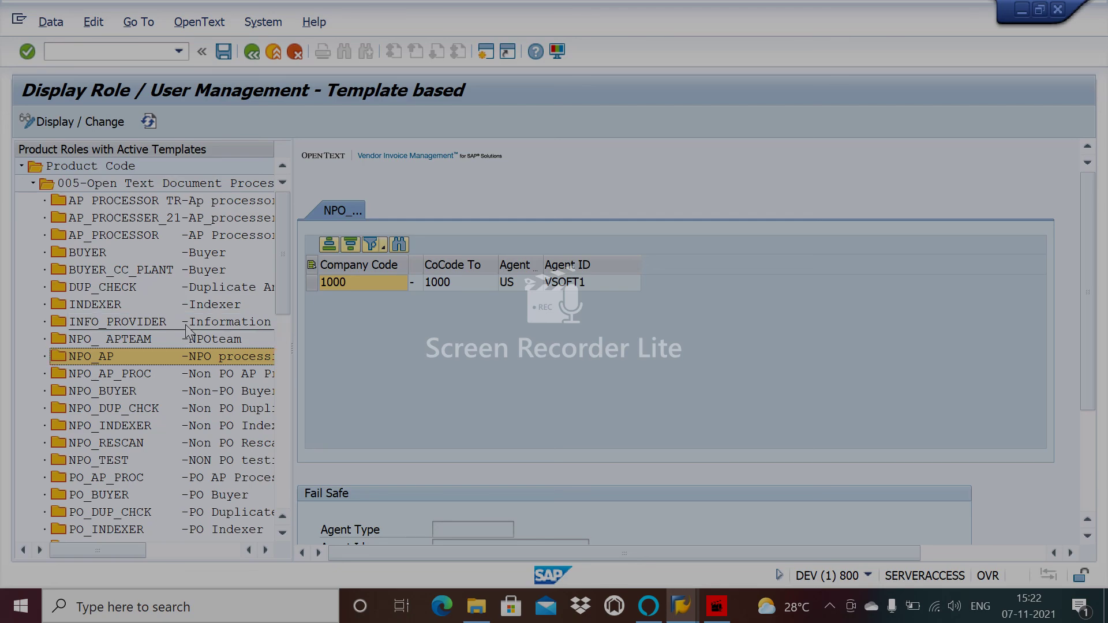
- Leave the template-based role management display and open Template Maintenance (/OPT/CP_9CX2) for the product role templates
key(alt+Tab)
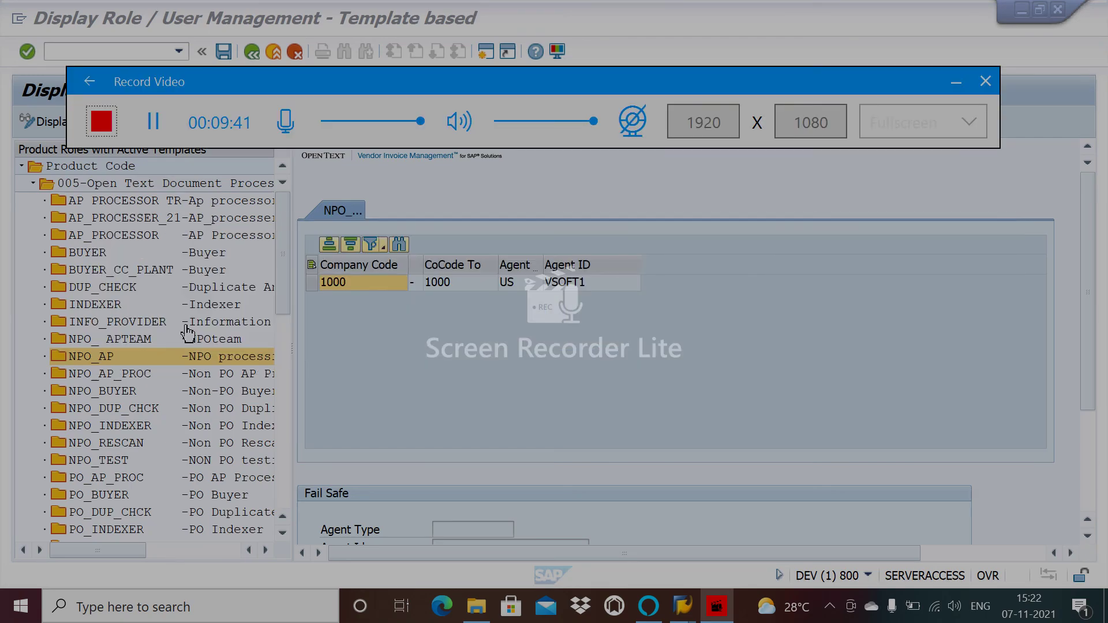
click(243, 58)
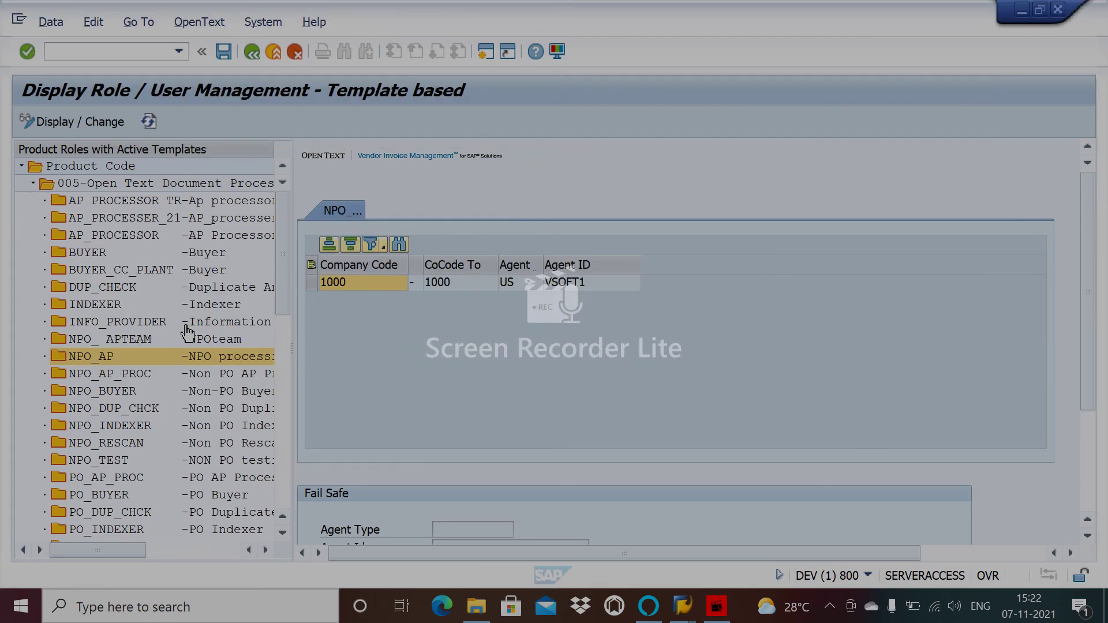
click(252, 53)
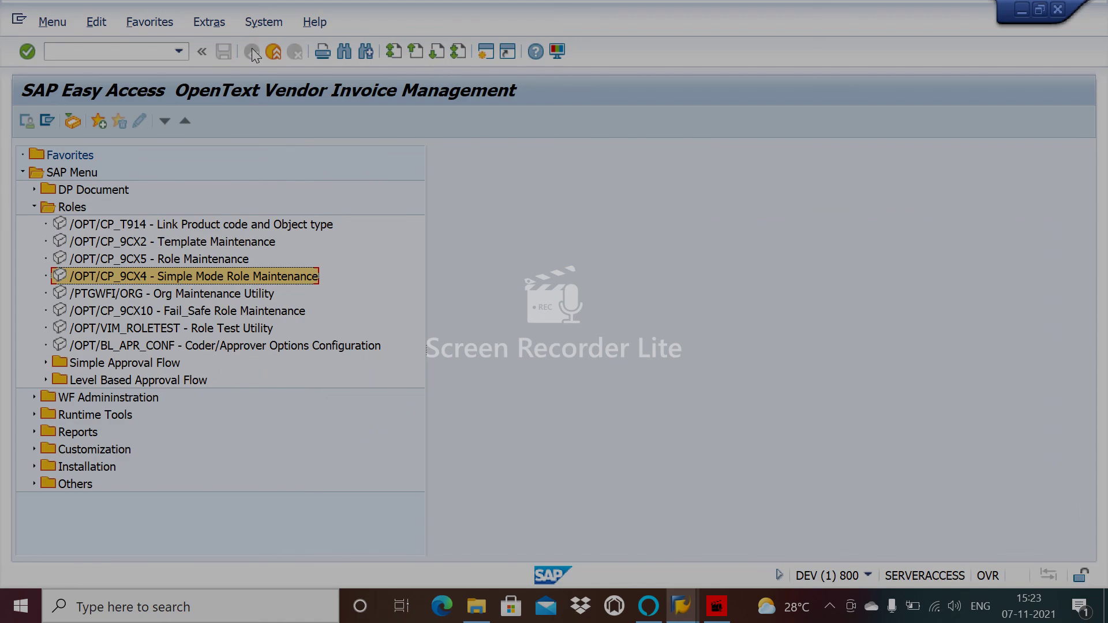
double_click(214, 244)
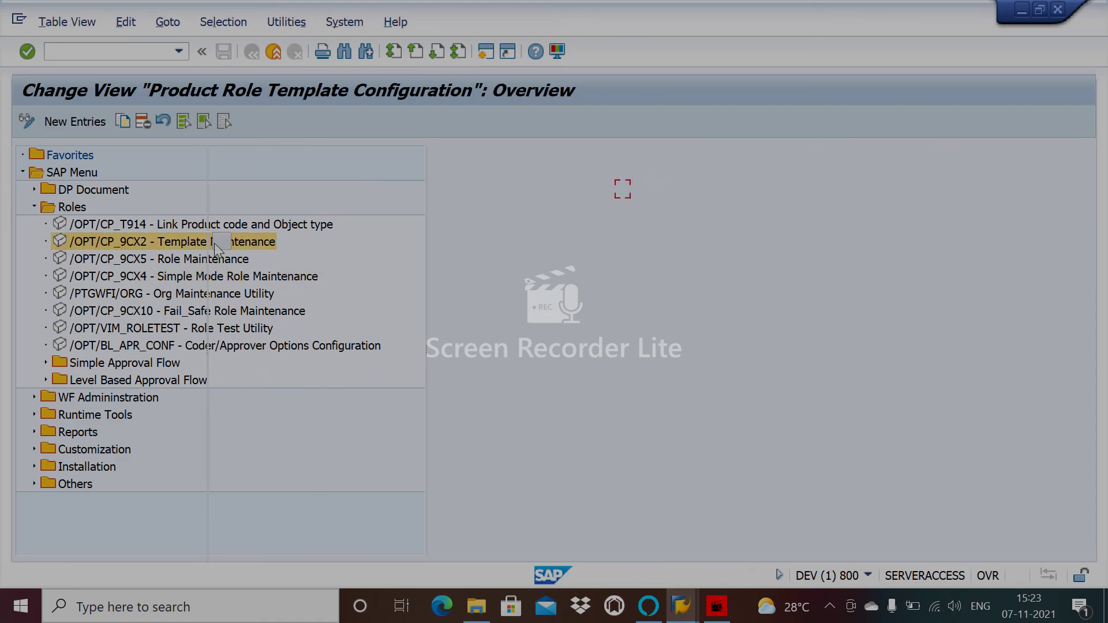